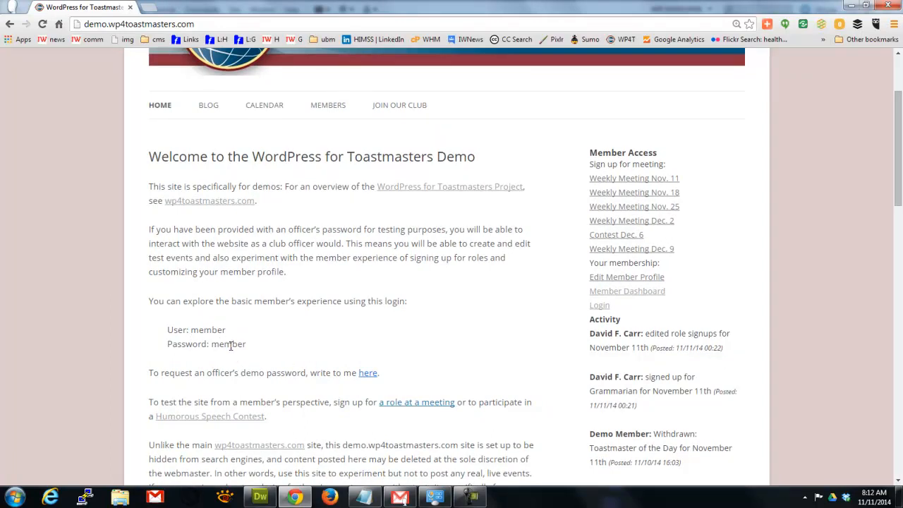
Open the Nov. 11 weekly meeting signup and log in with the demo member's username and account password.
{"action": "left_click", "coordinate": [633, 182]}
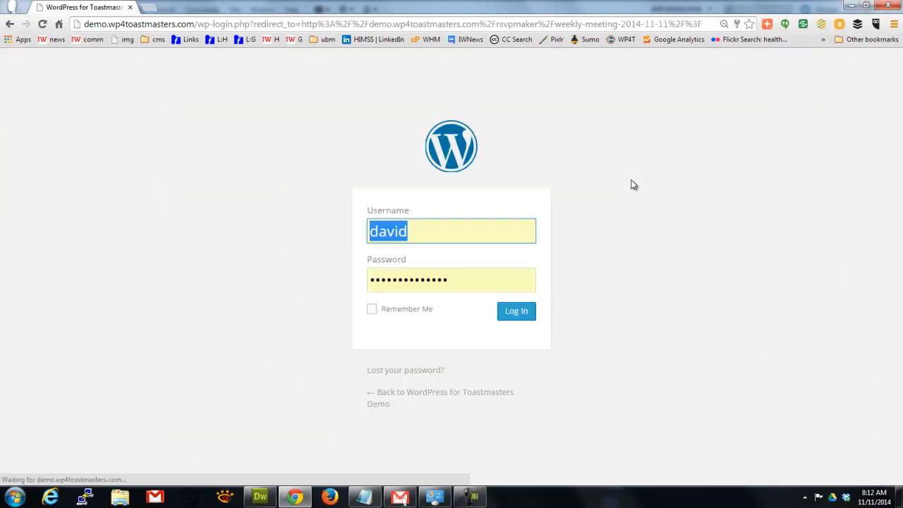
{"action": "type", "text": "member"}
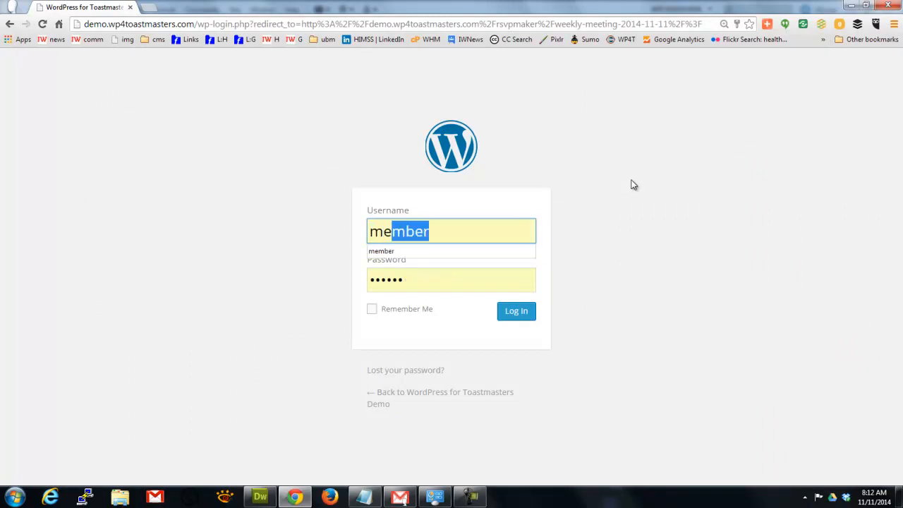
{"action": "left_click", "coordinate": [485, 278]}
{"action": "left_click", "coordinate": [517, 315]}
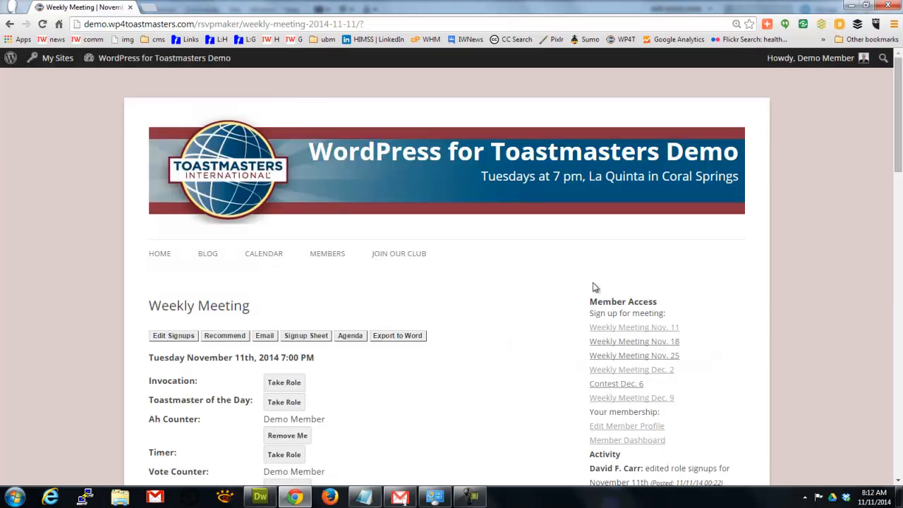
Take the Toastmaster of the Day role for the November 11 meeting.
{"action": "left_click_drag", "start_coordinate": [897, 121], "coordinate": [899, 164]}
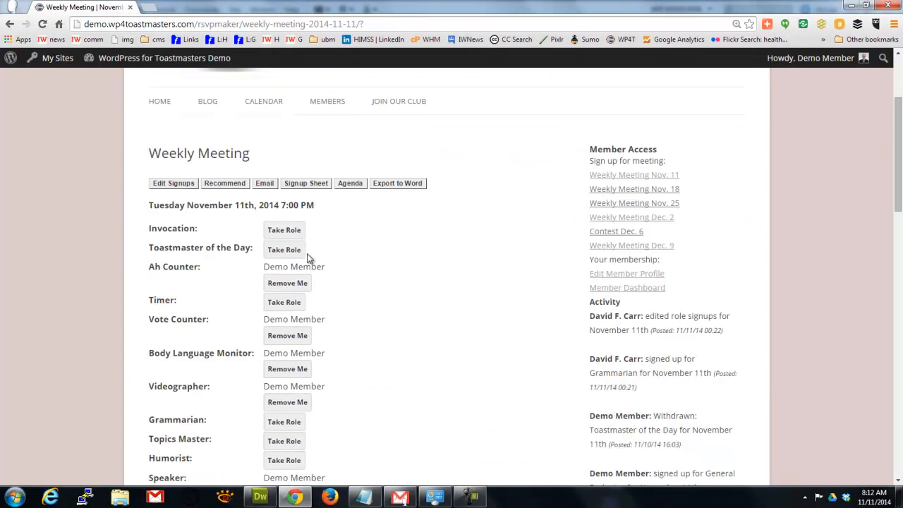
{"action": "left_click", "coordinate": [287, 252]}
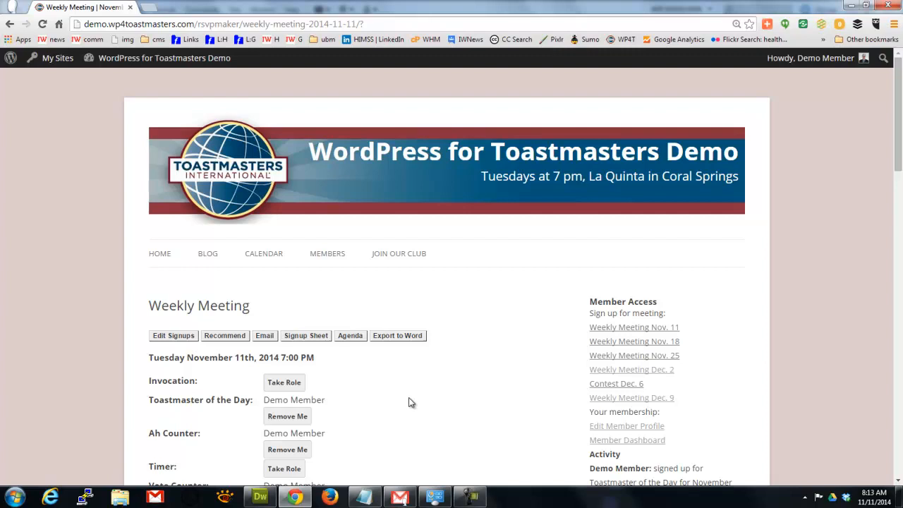
Open the meeting's signups for editing and assign Abraham Lincoln to the Invocation role.
{"action": "left_click", "coordinate": [177, 339]}
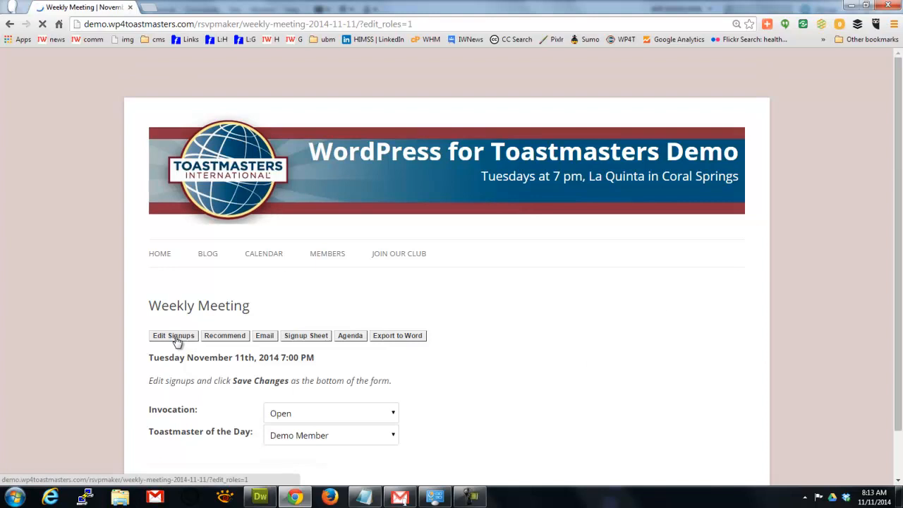
{"action": "left_click", "coordinate": [393, 416]}
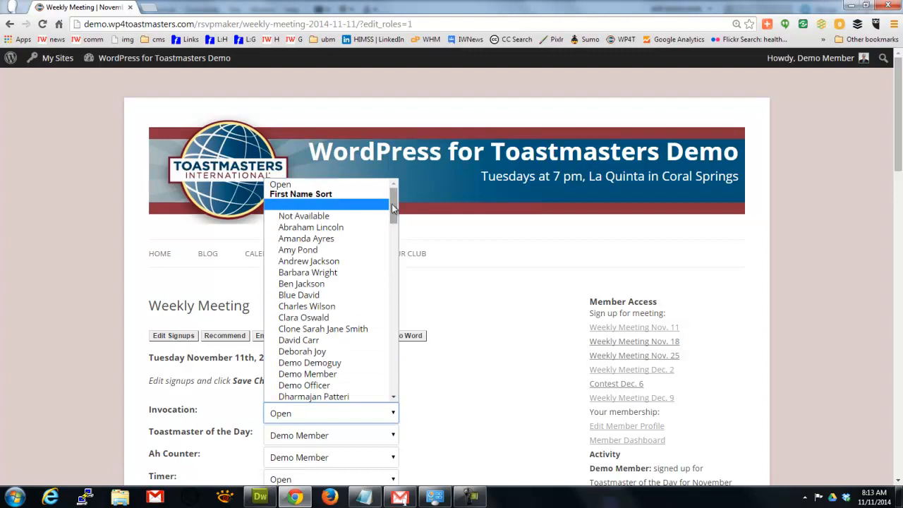
{"action": "left_click", "coordinate": [381, 227]}
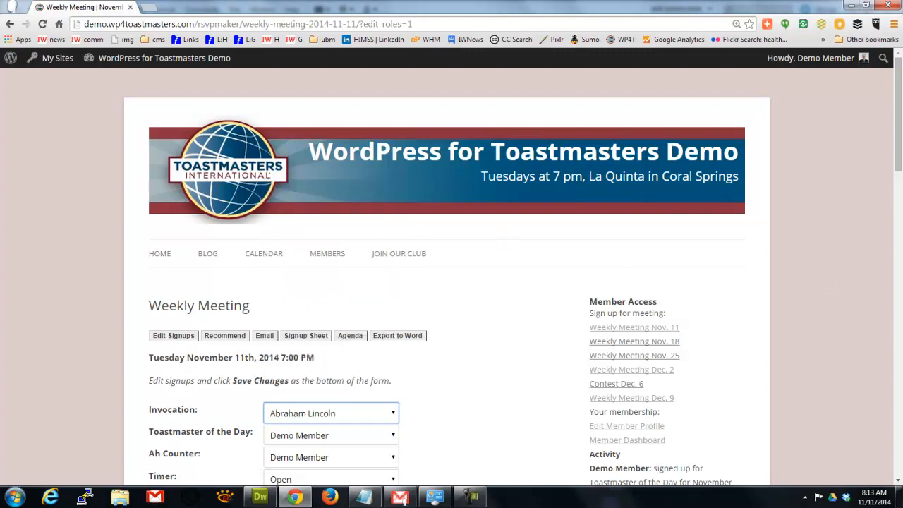
Complete the Theme/Words text with "Word of the Day: cyborg, cylon" and save the signup changes.
{"action": "left_click_drag", "start_coordinate": [899, 121], "coordinate": [900, 379]}
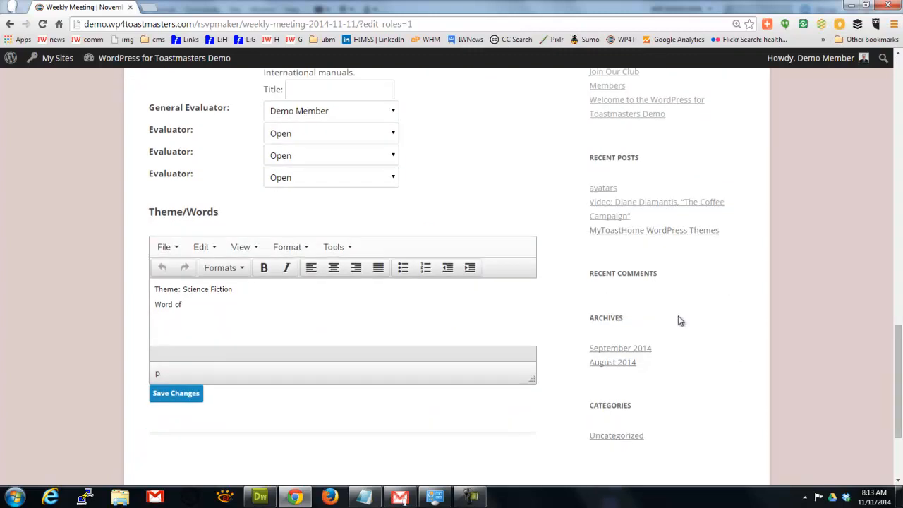
{"action": "left_click", "coordinate": [323, 308]}
{"action": "type", "text": "the Day: cyborg, cylon"}
{"action": "left_click", "coordinate": [179, 395]}
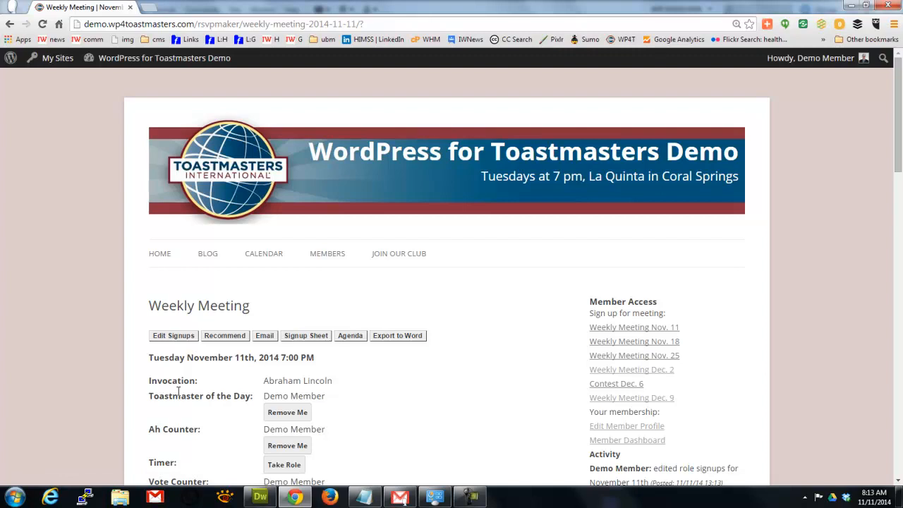
Recommend Andrew Jackson for the Topics Master role, save the recommendation, and accept it through the link in the message.
{"action": "left_click", "coordinate": [224, 336]}
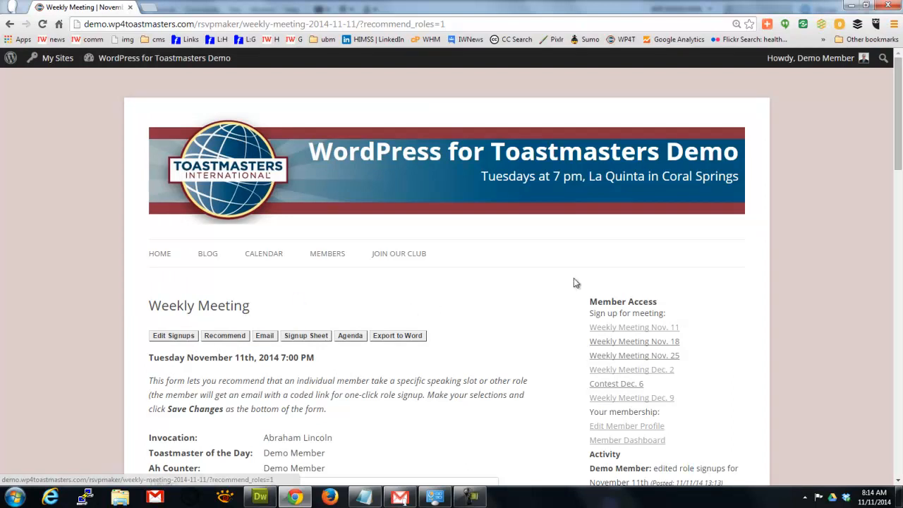
{"action": "left_click_drag", "start_coordinate": [901, 126], "coordinate": [898, 248]}
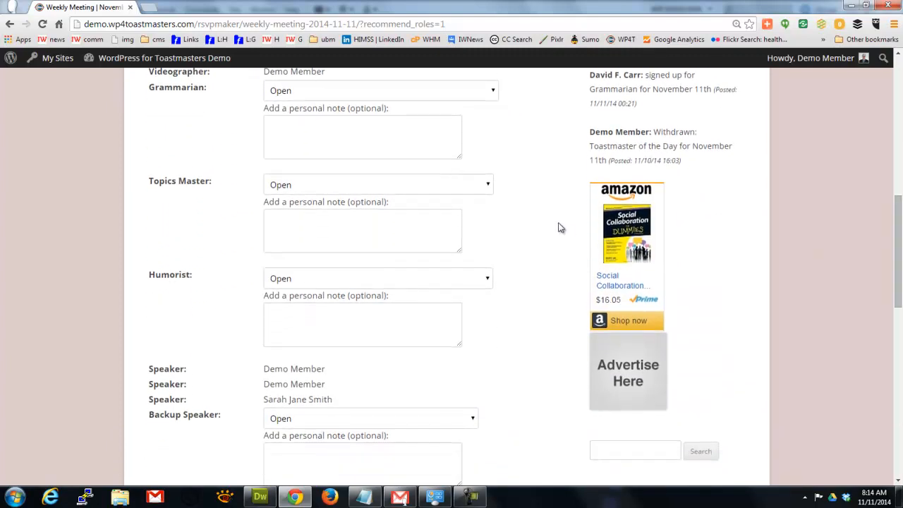
{"action": "left_click", "coordinate": [487, 186]}
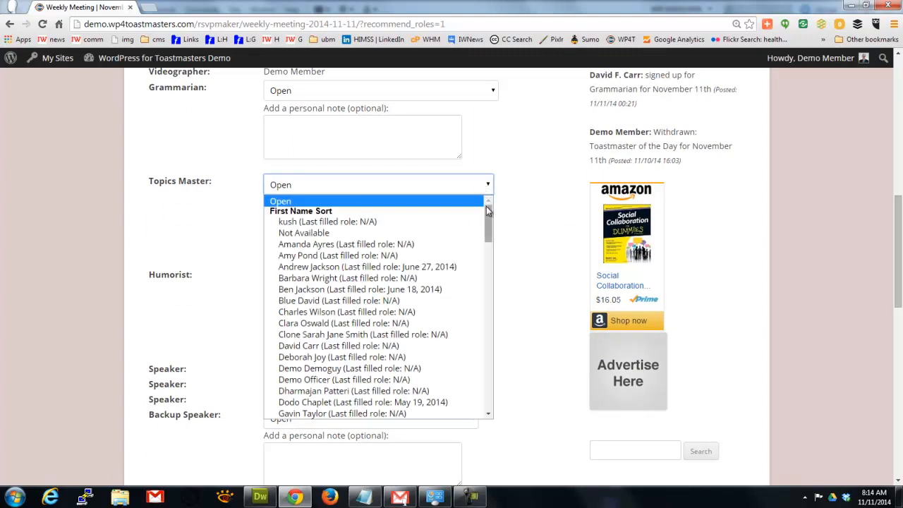
{"action": "left_click", "coordinate": [458, 272]}
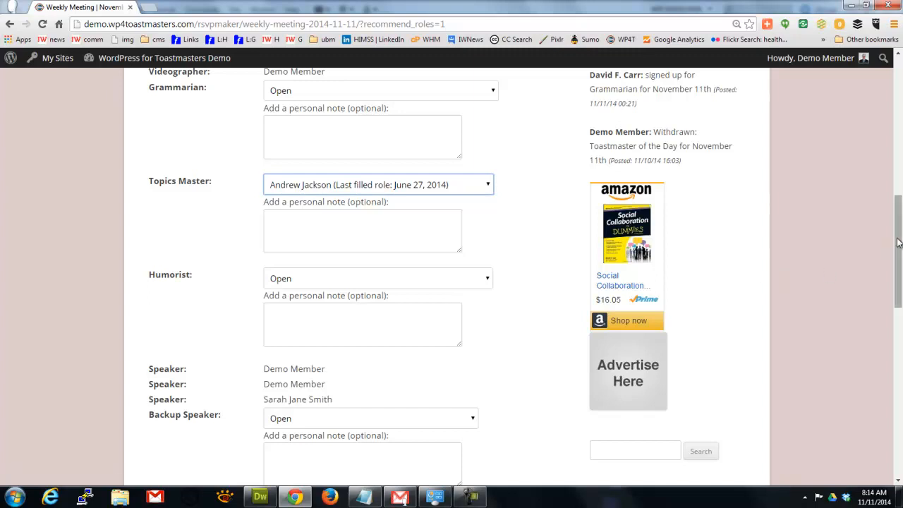
{"action": "left_click_drag", "start_coordinate": [898, 242], "coordinate": [897, 409]}
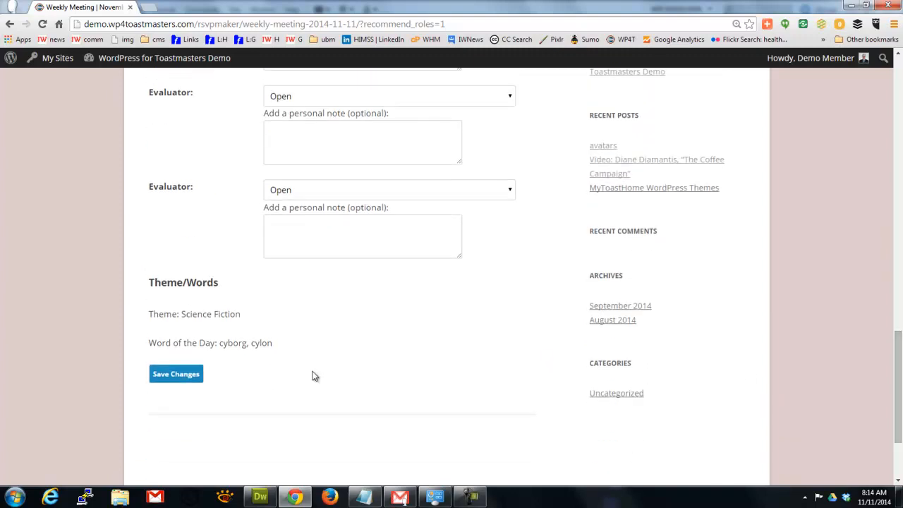
{"action": "left_click", "coordinate": [175, 380]}
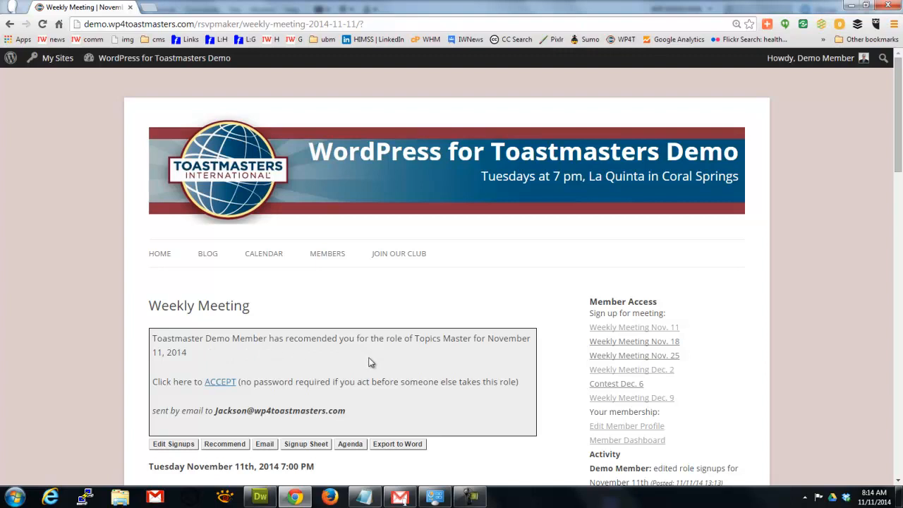
{"action": "left_click", "coordinate": [219, 385]}
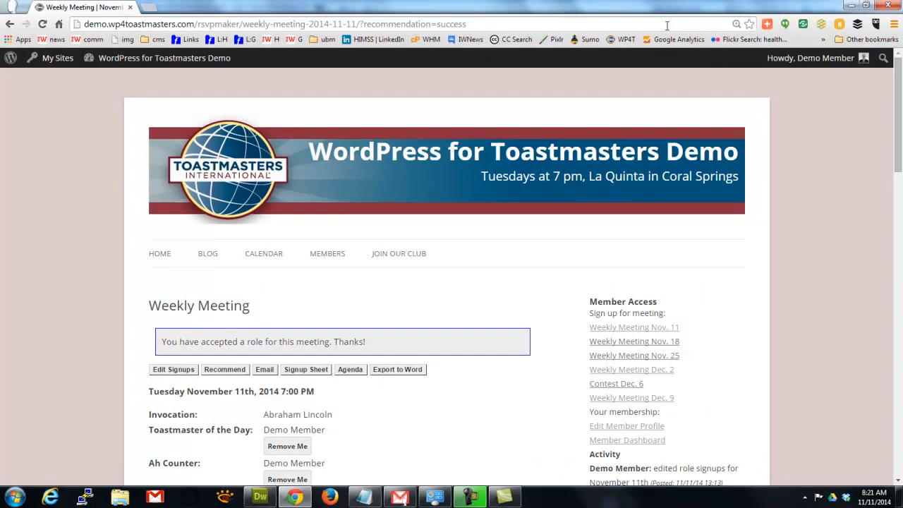
Draft a roster email with the note "We need to fill these last few roles.", review the open roles, and close the draft.
{"action": "left_click", "coordinate": [266, 376]}
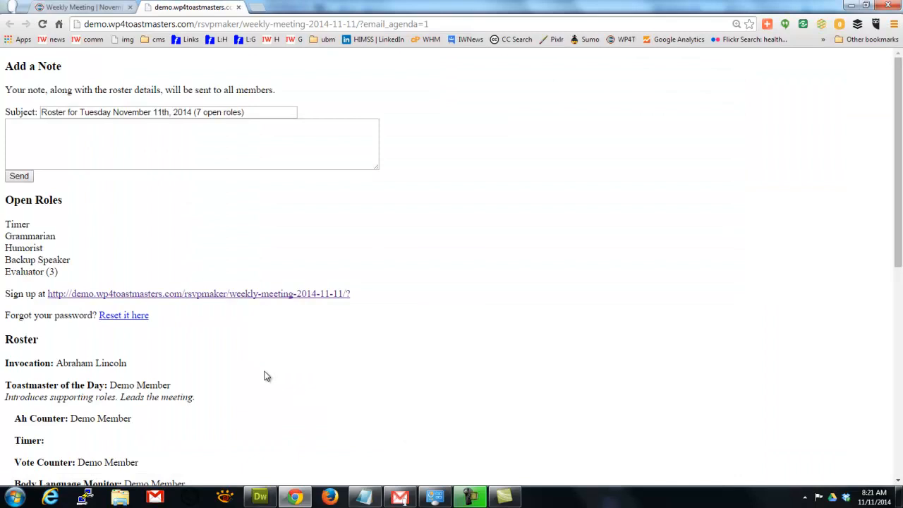
{"action": "left_click", "coordinate": [91, 141]}
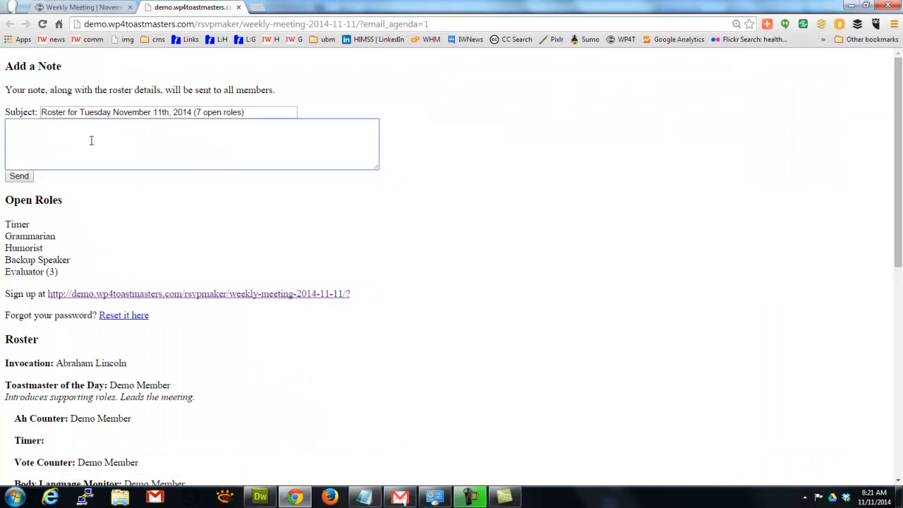
{"action": "type", "text": "We need to fill these last few roles."}
{"action": "left_click", "coordinate": [21, 175]}
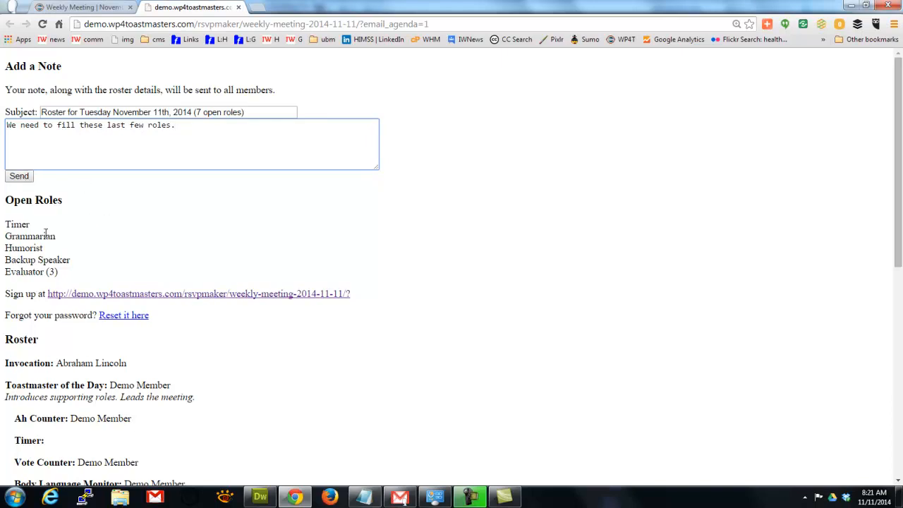
{"action": "left_click_drag", "start_coordinate": [6, 224], "coordinate": [71, 269]}
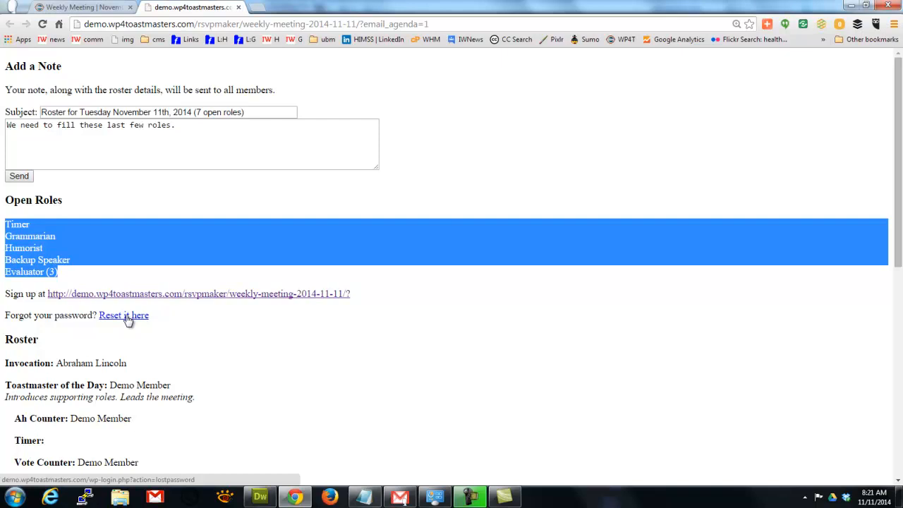
{"action": "left_click", "coordinate": [226, 146]}
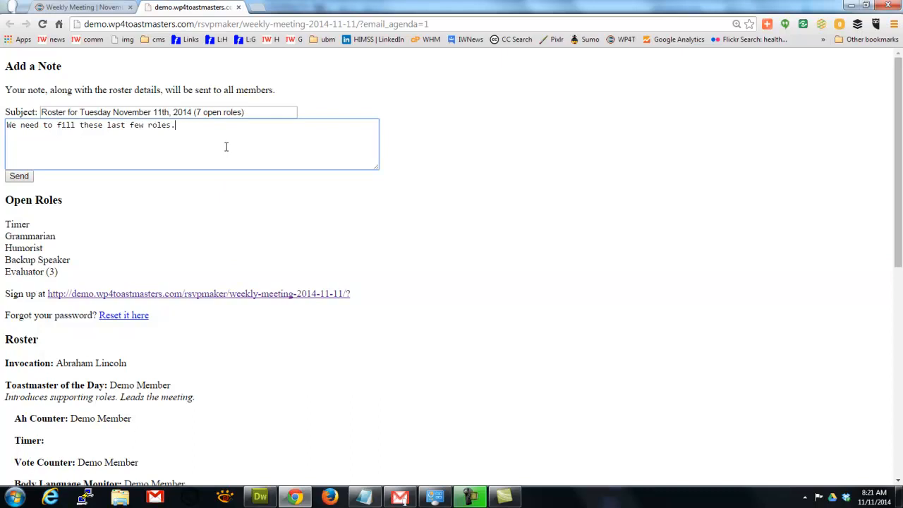
{"action": "left_click", "coordinate": [239, 7]}
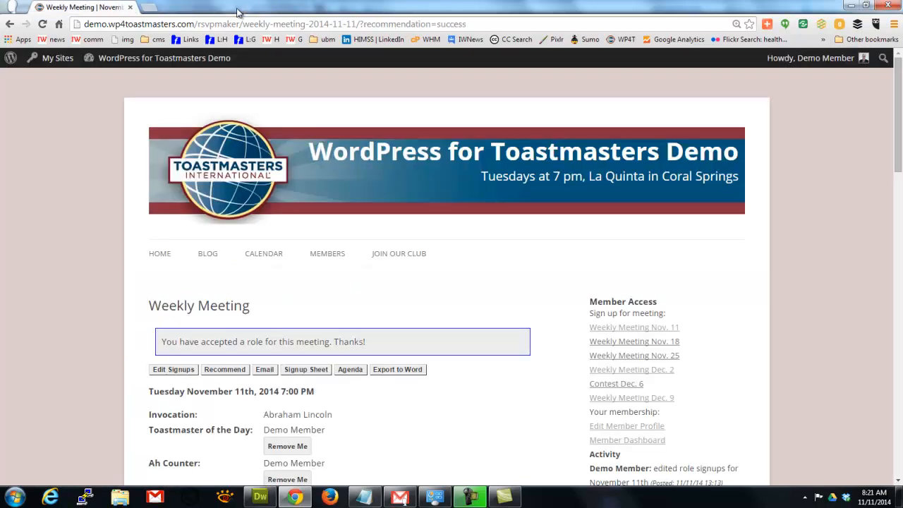
View the multi-week signup sheet and the printable November 11 agenda, closing each one after viewing.
{"action": "left_click", "coordinate": [306, 372]}
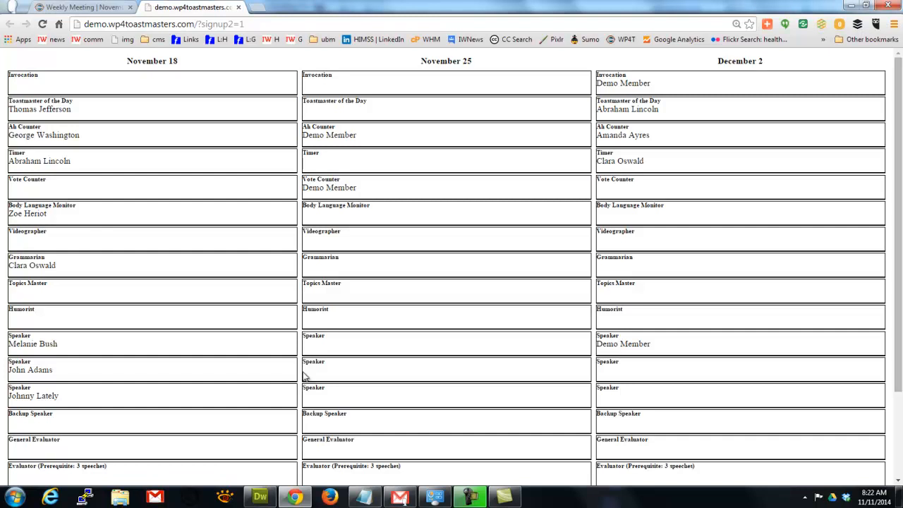
{"action": "left_click", "coordinate": [239, 7]}
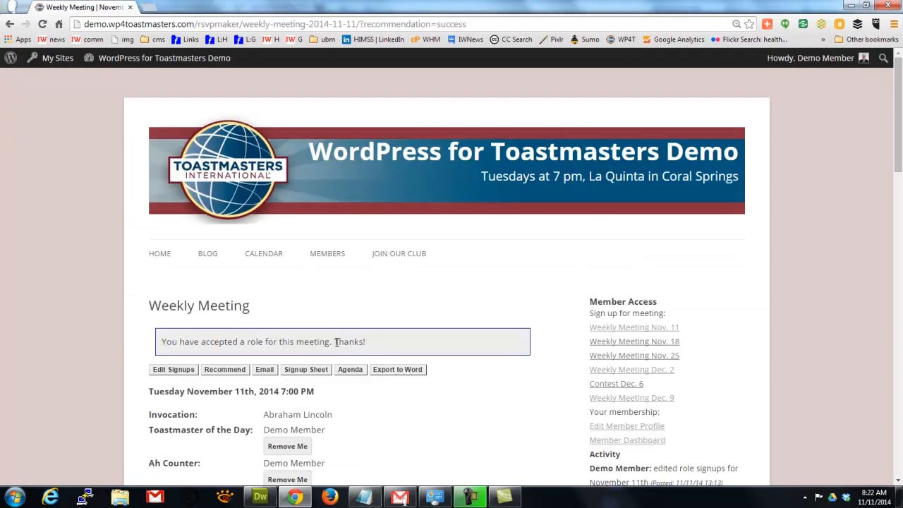
{"action": "left_click", "coordinate": [349, 370]}
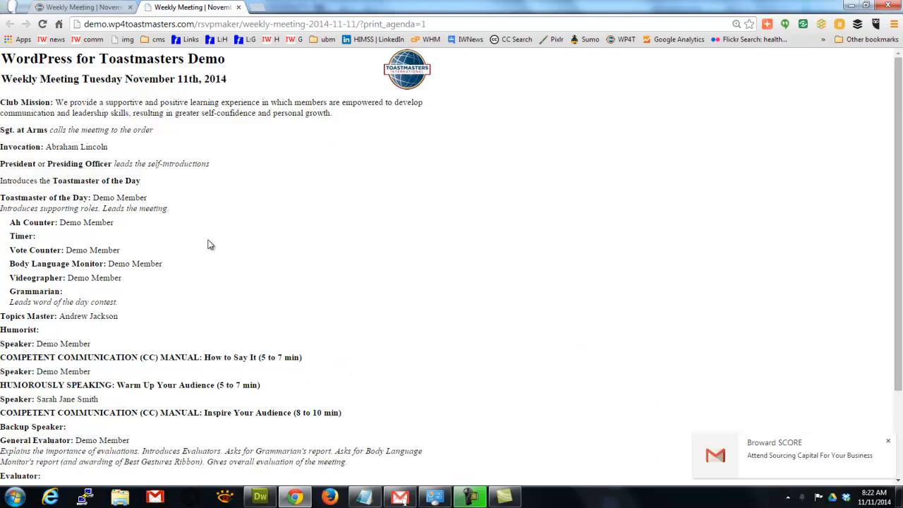
{"action": "left_click", "coordinate": [238, 7]}
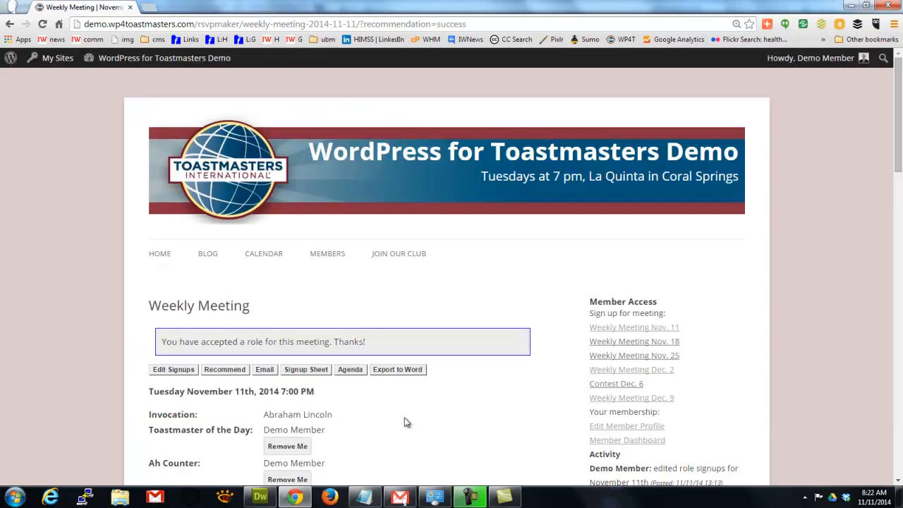
Export the November 11 agenda to Microsoft Word and display the document in Print Layout.
{"action": "left_click", "coordinate": [399, 372]}
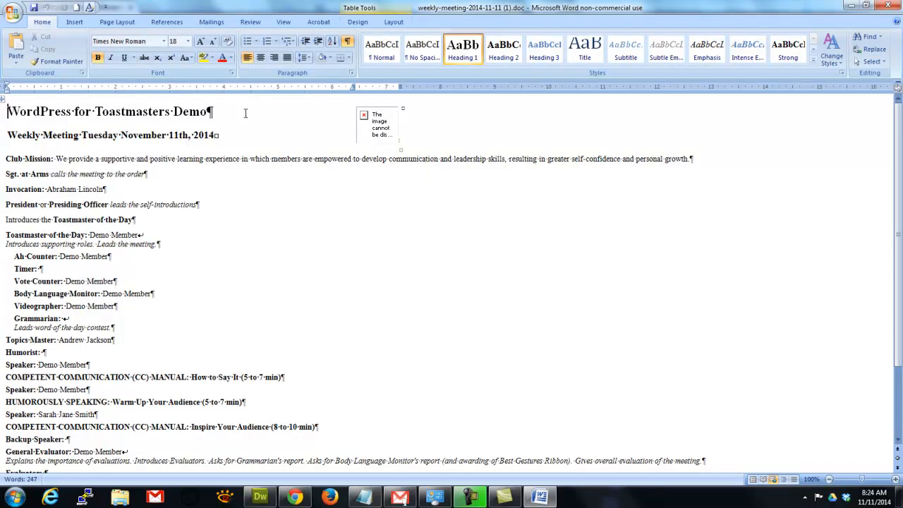
{"action": "left_click", "coordinate": [376, 134]}
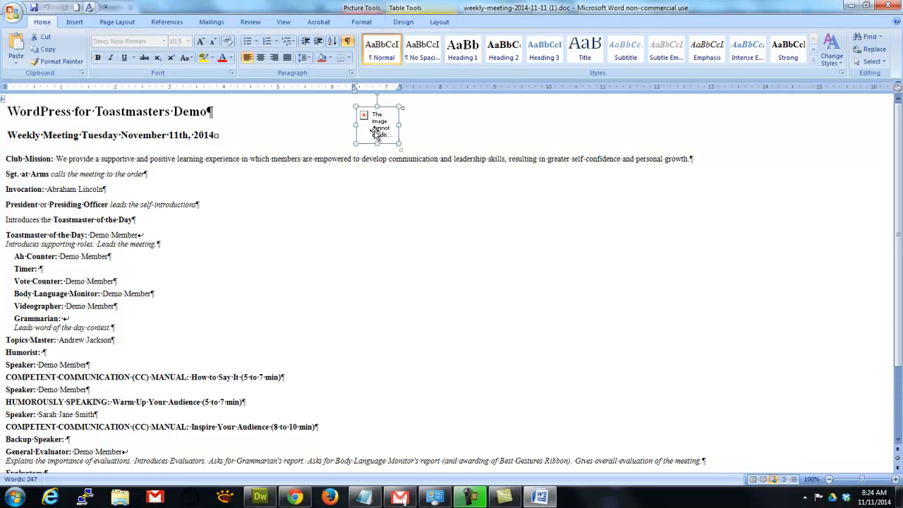
{"action": "left_click", "coordinate": [296, 137]}
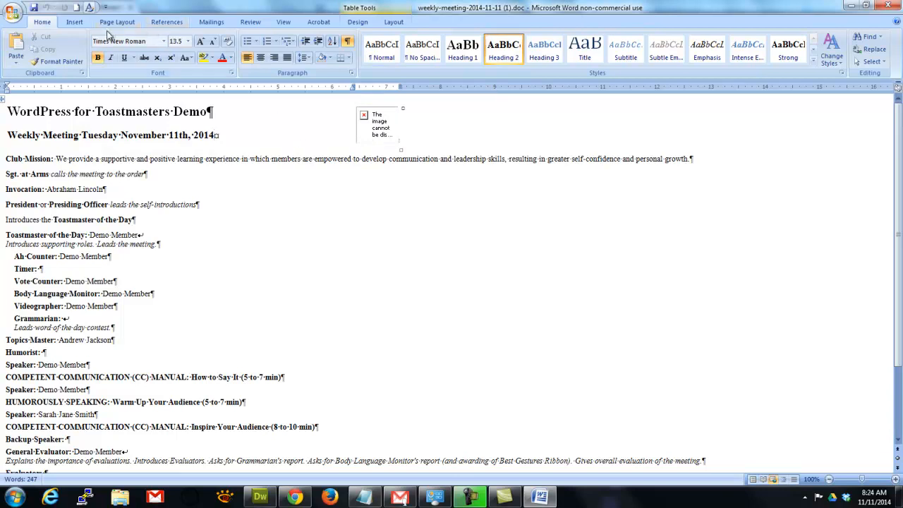
{"action": "left_click", "coordinate": [281, 21]}
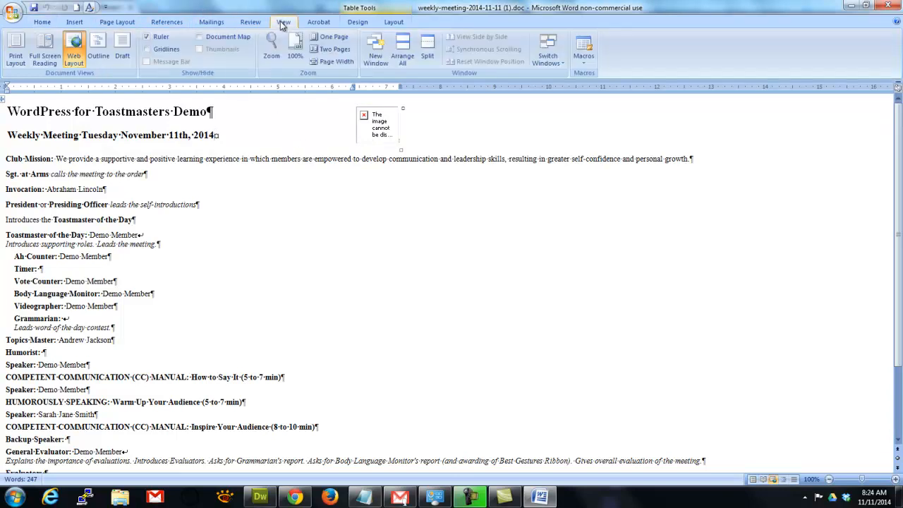
{"action": "left_click", "coordinate": [15, 50]}
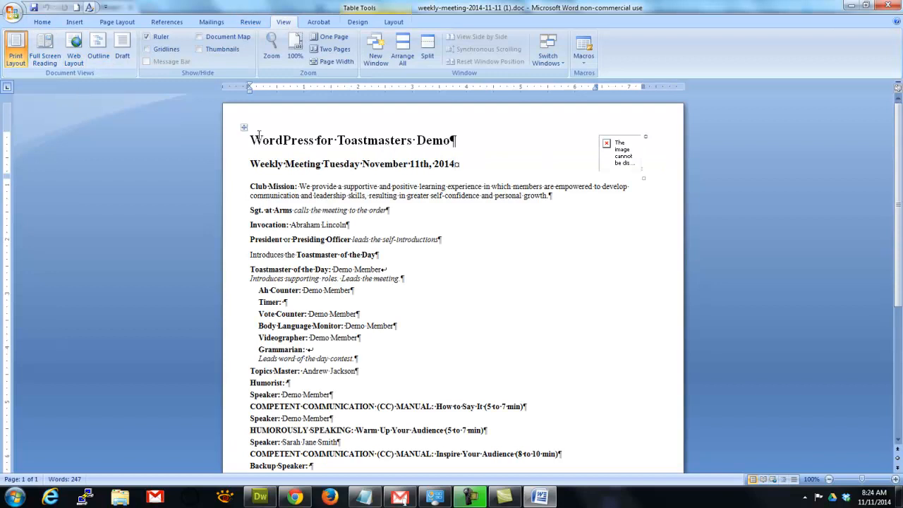
{"action": "left_click", "coordinate": [573, 197]}
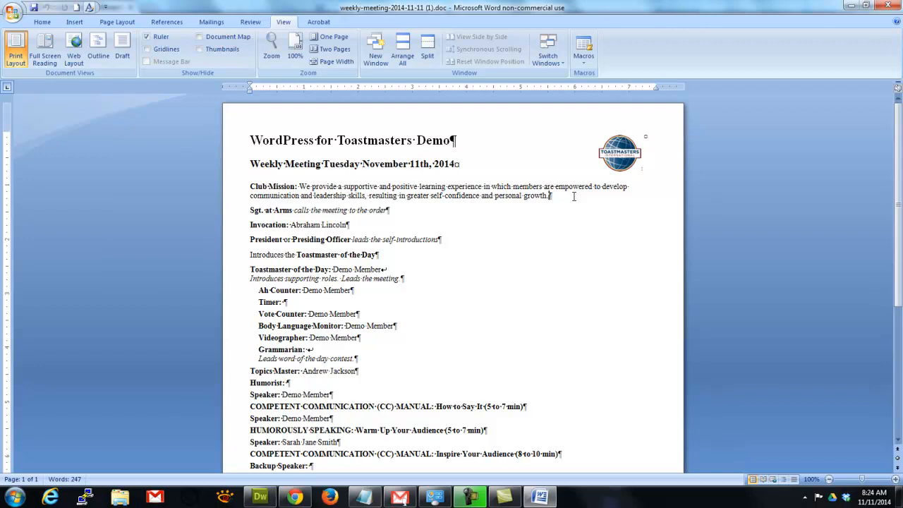
Switch back to Chrome, add a home phone number to the member's profile, and update the profile.
{"action": "key", "text": "alt+Tab"}
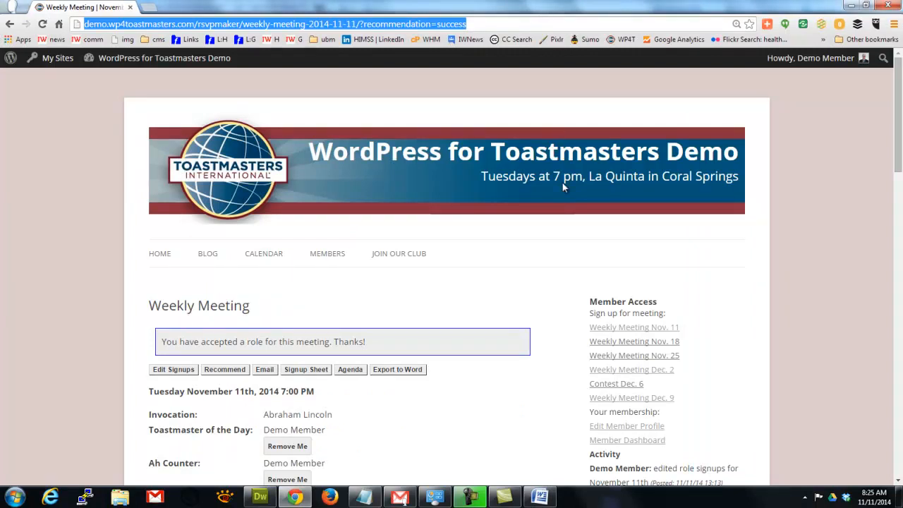
{"action": "mouse_move", "coordinate": [793, 62]}
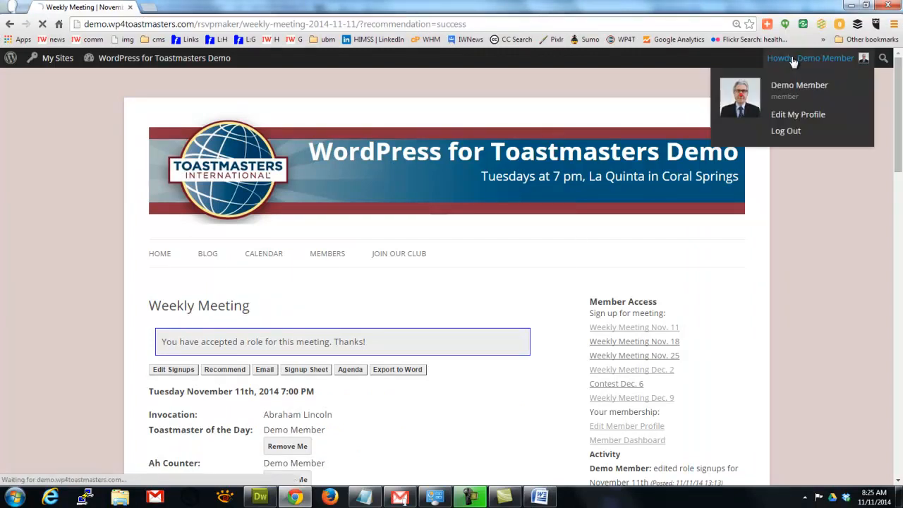
{"action": "left_click", "coordinate": [795, 114]}
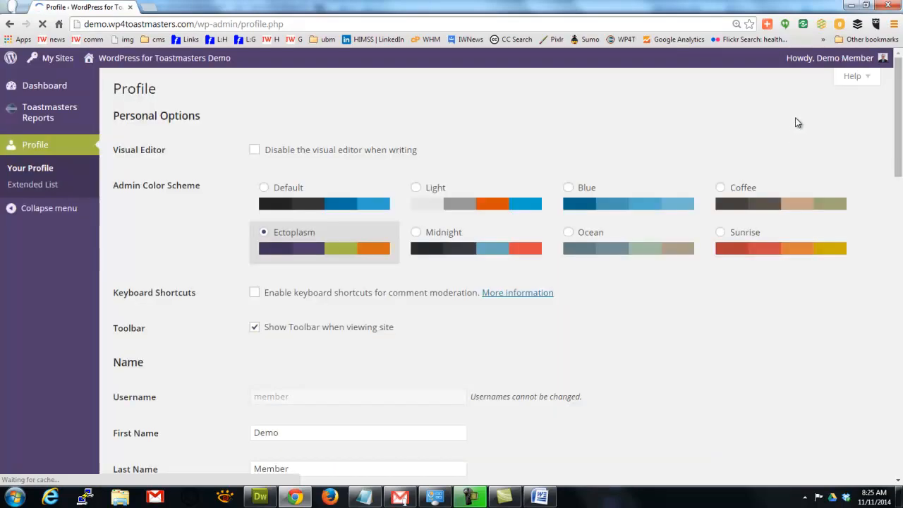
{"action": "left_click_drag", "start_coordinate": [899, 119], "coordinate": [901, 241]}
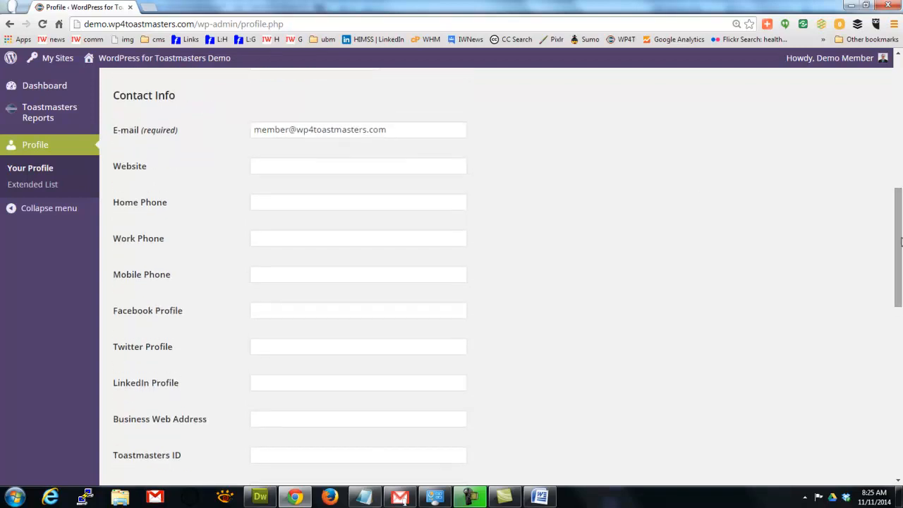
{"action": "left_click", "coordinate": [392, 203]}
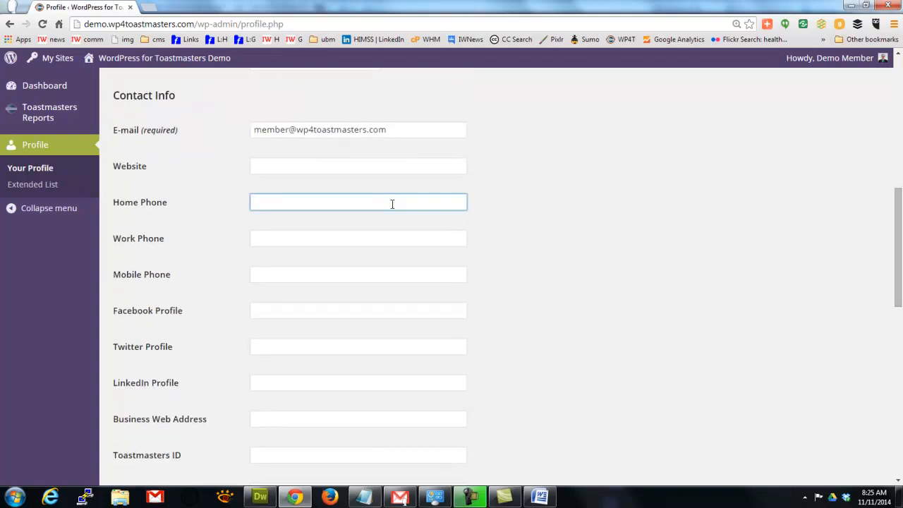
{"action": "type", "text": "954-555-1212"}
{"action": "left_click_drag", "start_coordinate": [899, 229], "coordinate": [900, 413]}
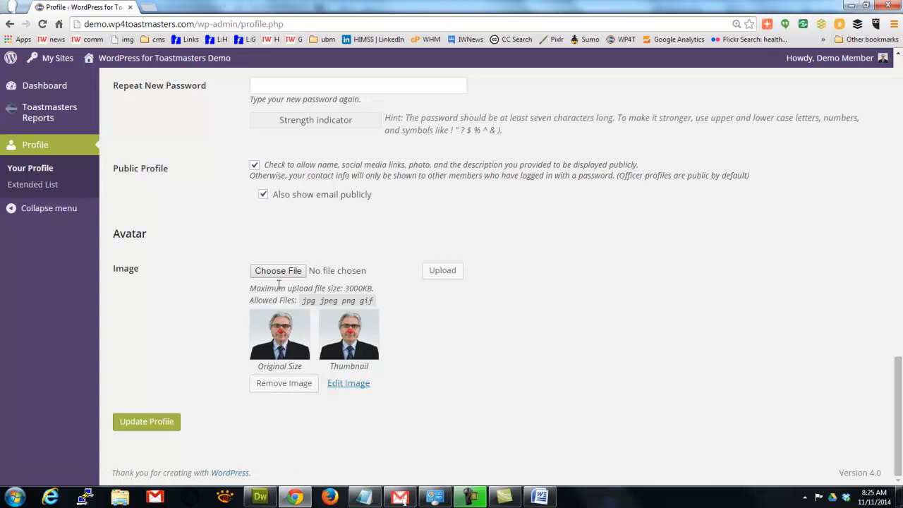
{"action": "left_click", "coordinate": [161, 428]}
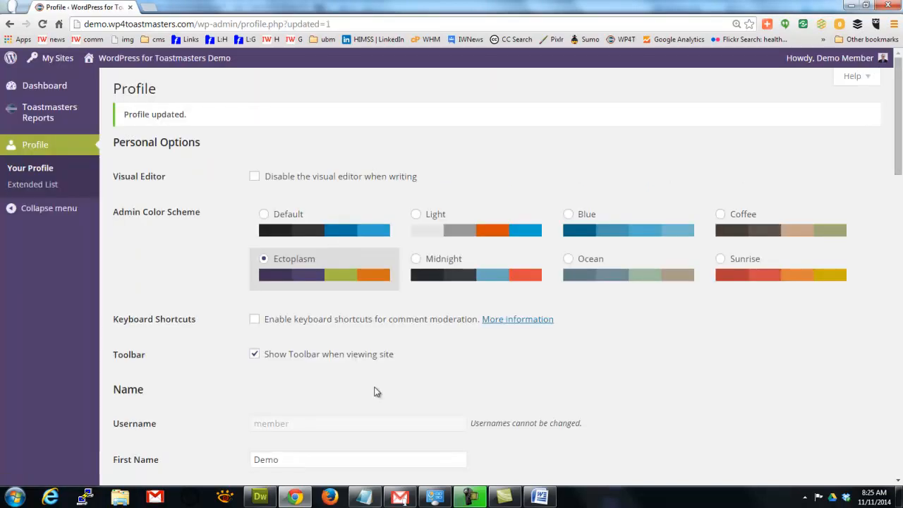
Log out of the demo member account and log in with the administrator's username and saved password.
{"action": "mouse_move", "coordinate": [834, 60]}
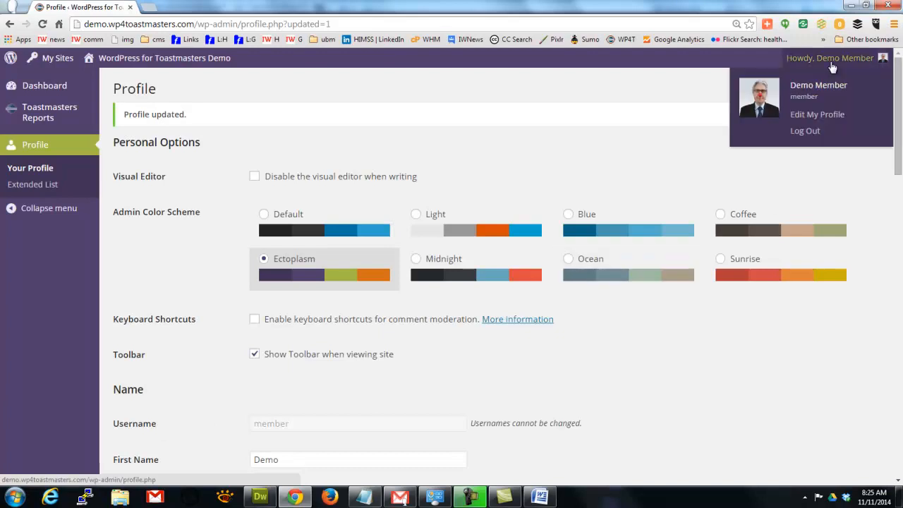
{"action": "left_click", "coordinate": [805, 131]}
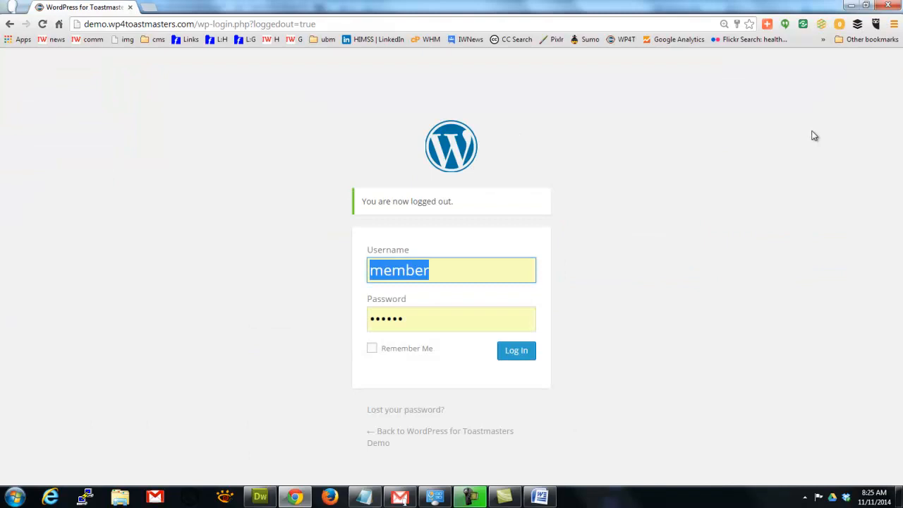
{"action": "type", "text": "david"}
{"action": "key", "text": "Tab"}
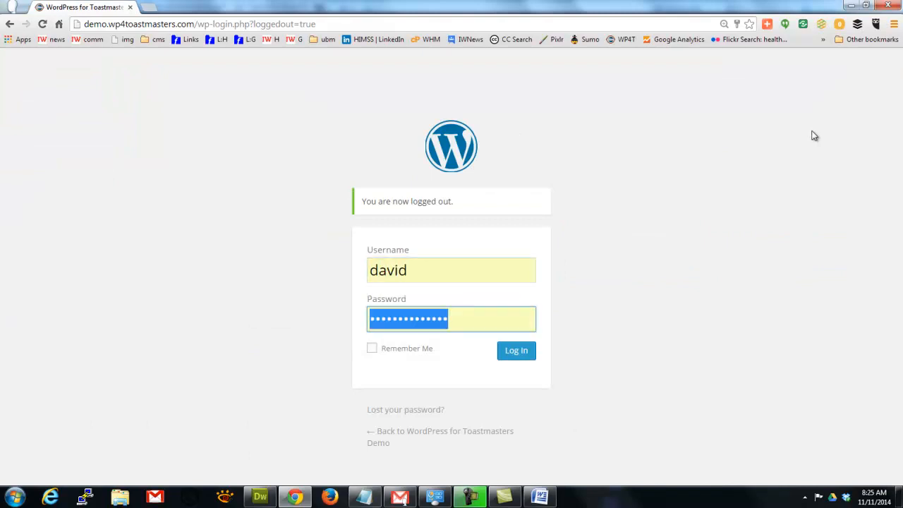
{"action": "left_click", "coordinate": [518, 354]}
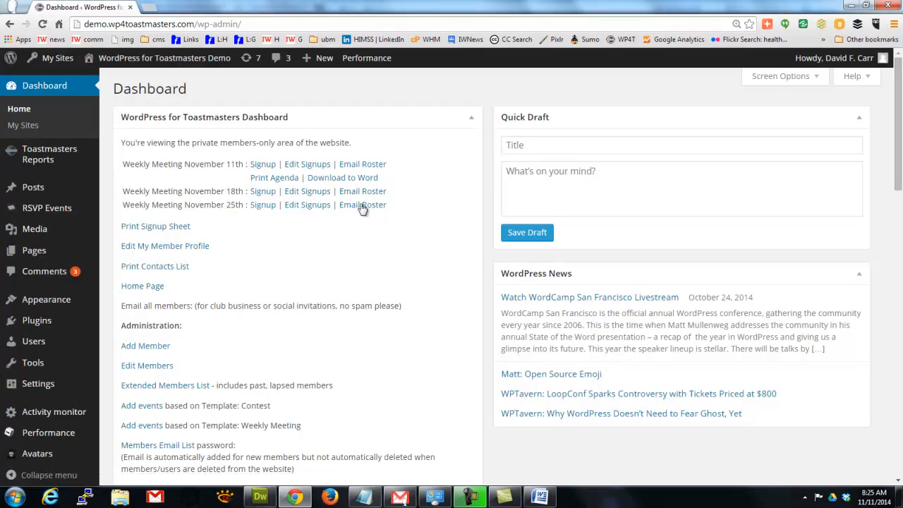
Open the agenda setup for the November 11 weekly meeting and move the Invocation role above the Club Mission note.
{"action": "left_click", "coordinate": [266, 169]}
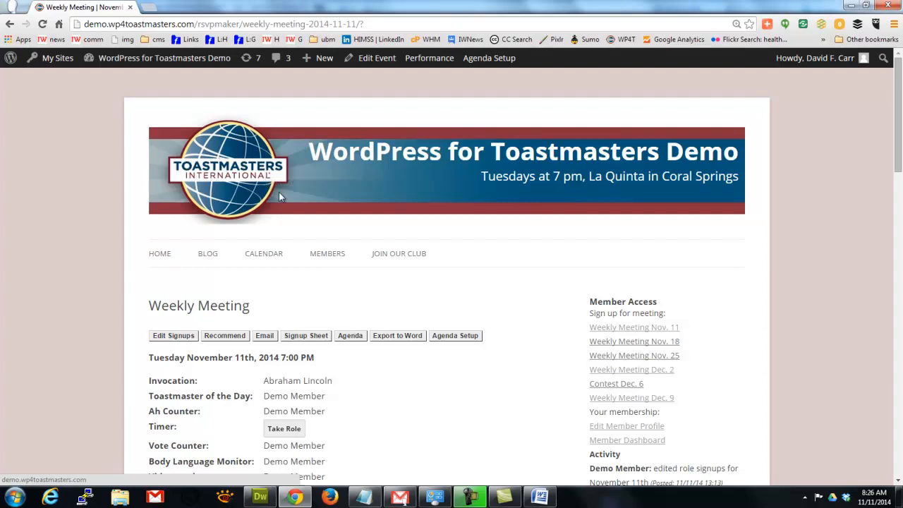
{"action": "left_click", "coordinate": [455, 335]}
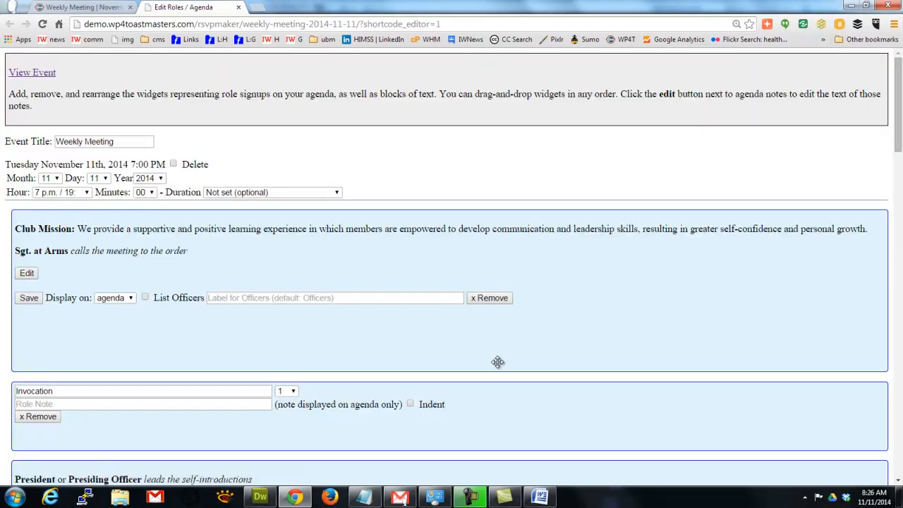
{"action": "left_click_drag", "start_coordinate": [510, 420], "coordinate": [503, 239]}
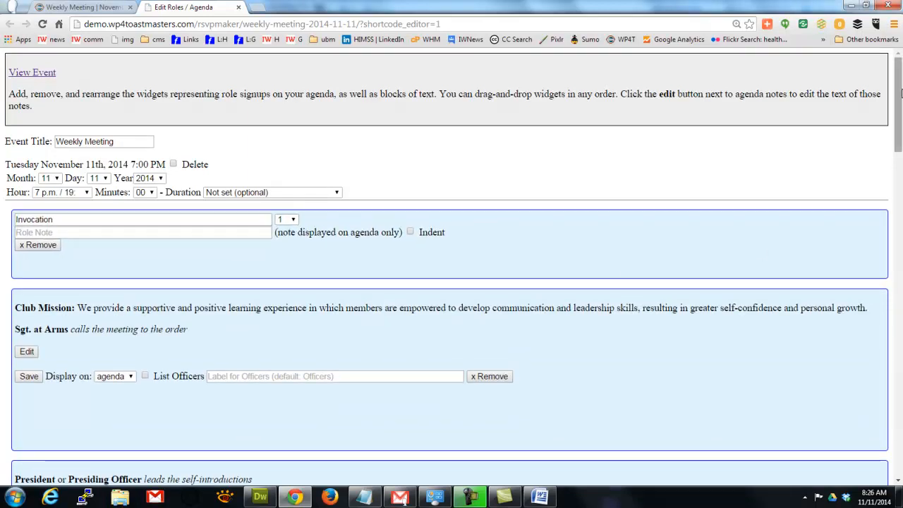
Set the Speaker and Evaluator counts to 2 each, save the agenda, and review the roles on the event page.
{"action": "left_click_drag", "start_coordinate": [900, 98], "coordinate": [900, 342]}
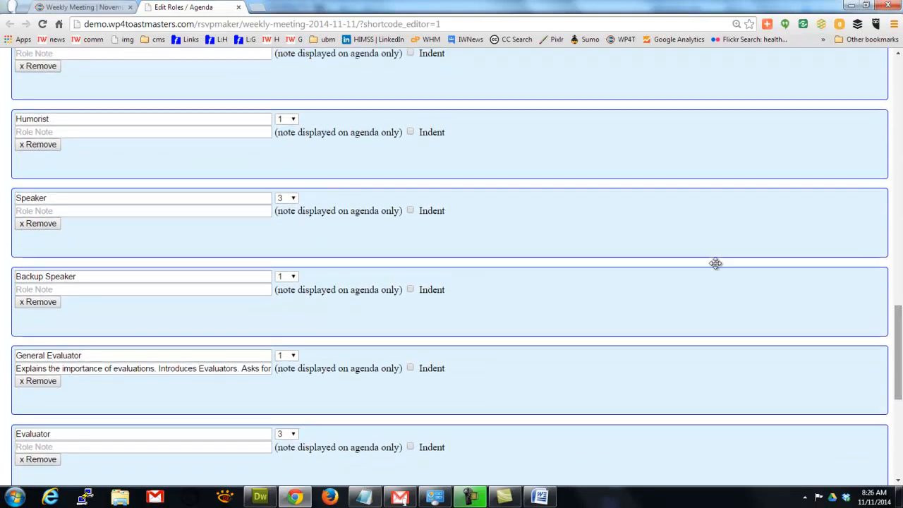
{"action": "left_click", "coordinate": [293, 199]}
{"action": "left_click", "coordinate": [289, 226]}
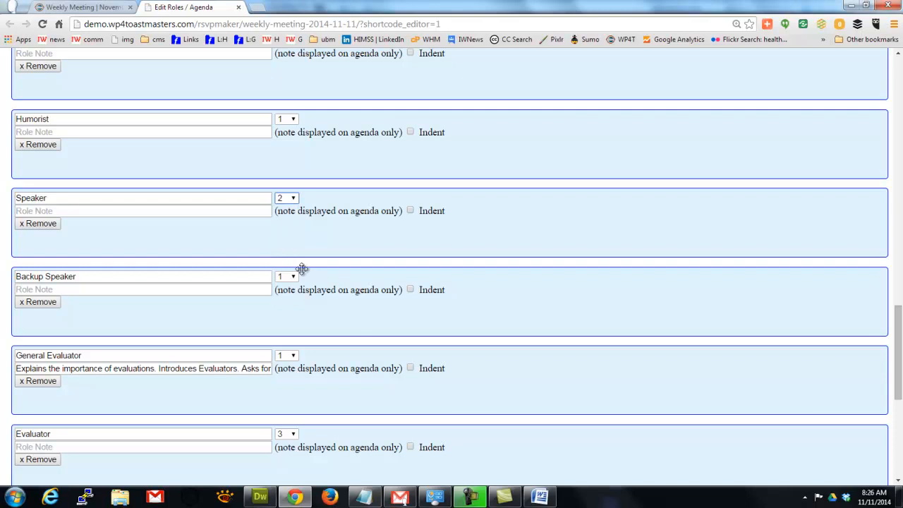
{"action": "left_click", "coordinate": [294, 435]}
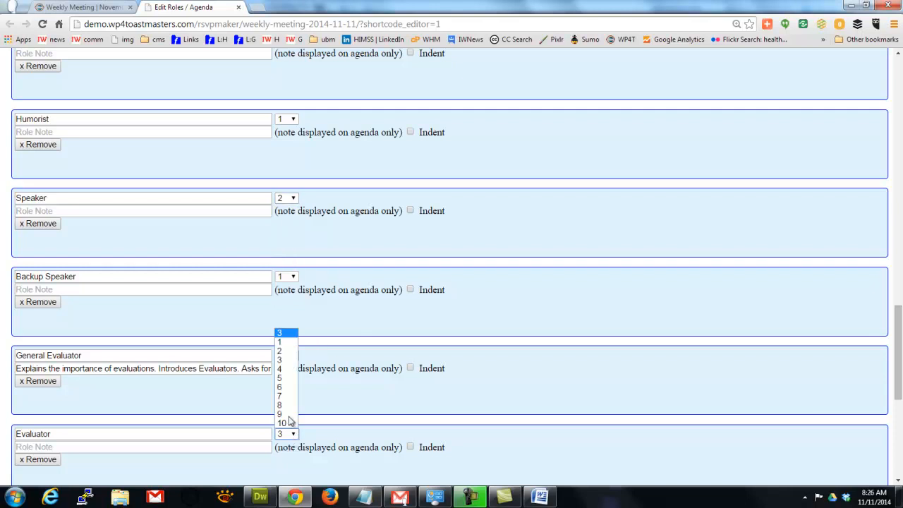
{"action": "left_click", "coordinate": [282, 351]}
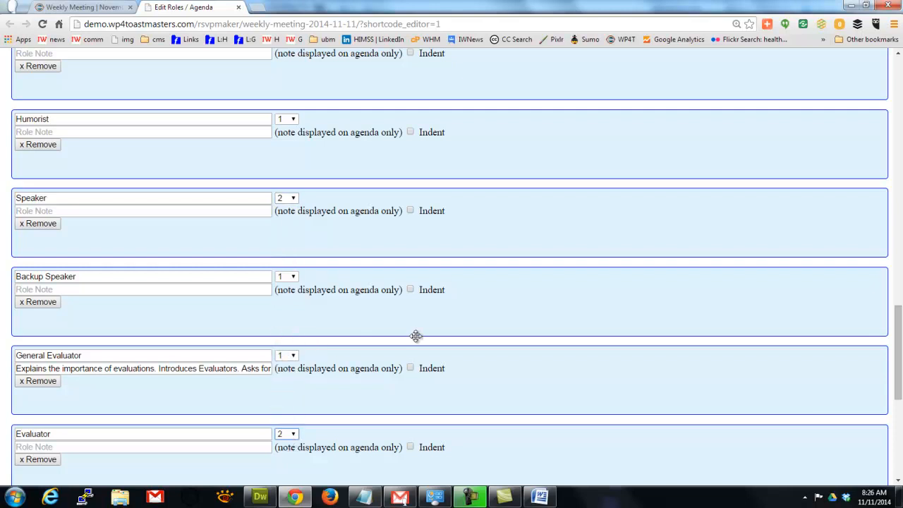
{"action": "left_click_drag", "start_coordinate": [898, 330], "coordinate": [898, 407]}
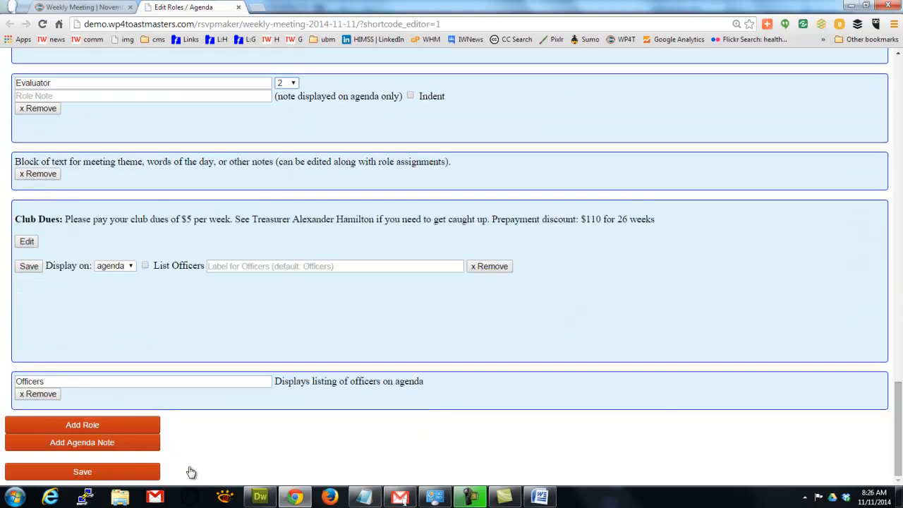
{"action": "left_click", "coordinate": [82, 478]}
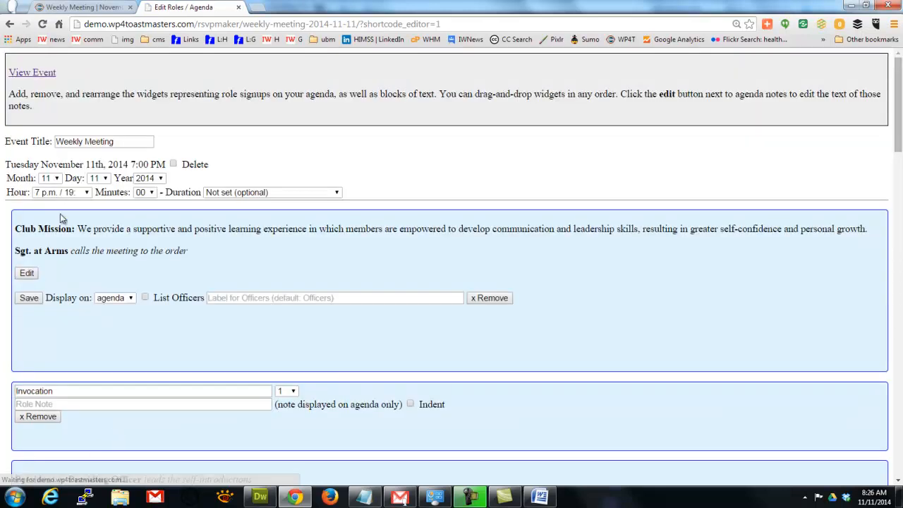
{"action": "left_click", "coordinate": [28, 73]}
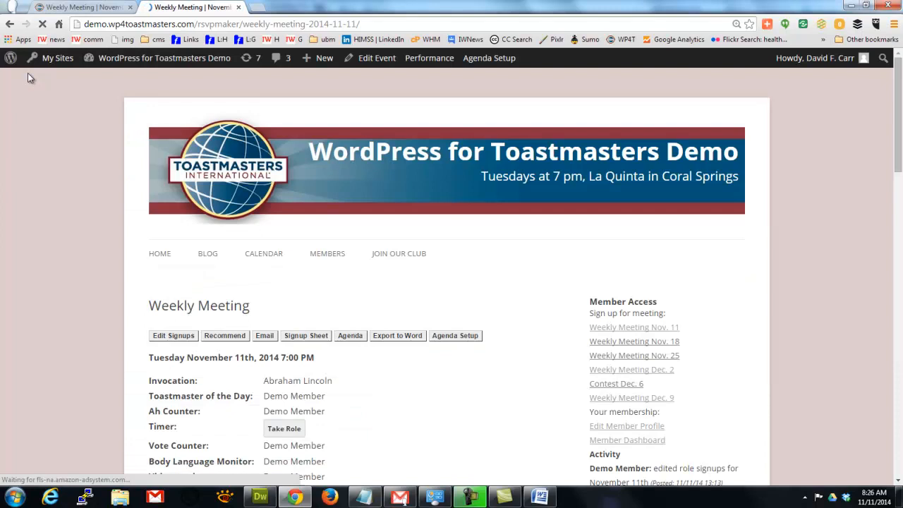
{"action": "scroll", "coordinate": [27, 73], "scroll_direction": "down", "scroll_amount": 5}
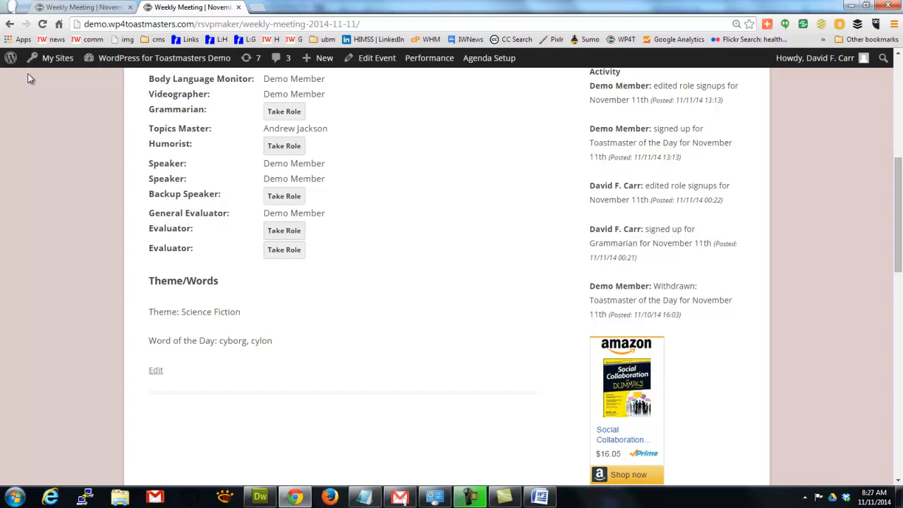
Browse the site's installed themes and activate the Florida Toastmaster theme.
{"action": "mouse_move", "coordinate": [115, 59]}
{"action": "mouse_move", "coordinate": [142, 63]}
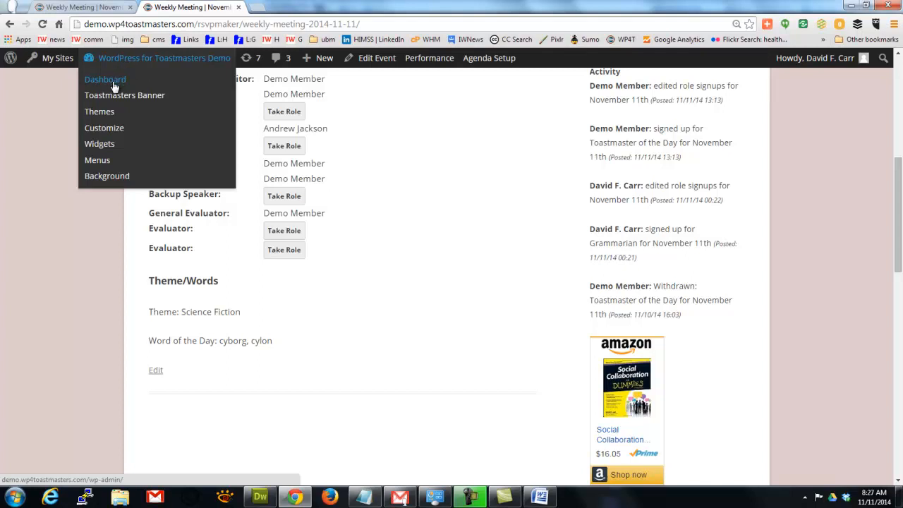
{"action": "left_click", "coordinate": [115, 83]}
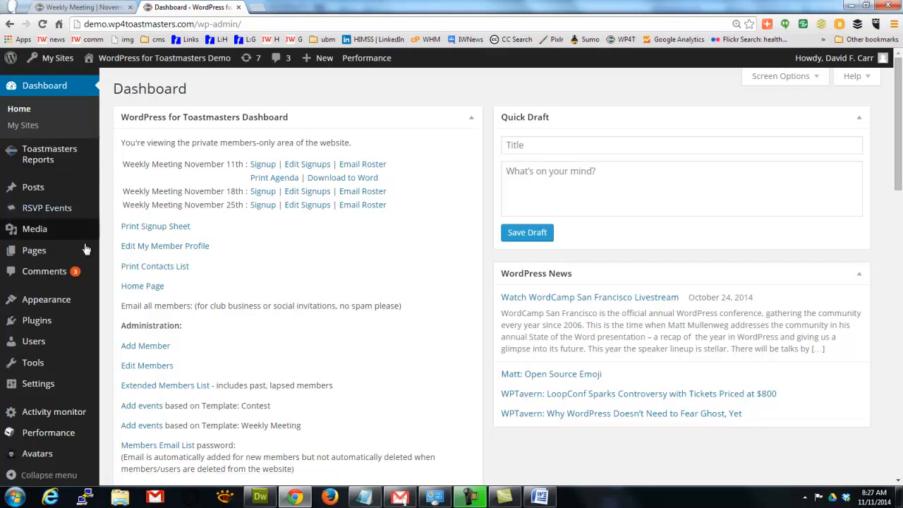
{"action": "mouse_move", "coordinate": [74, 309]}
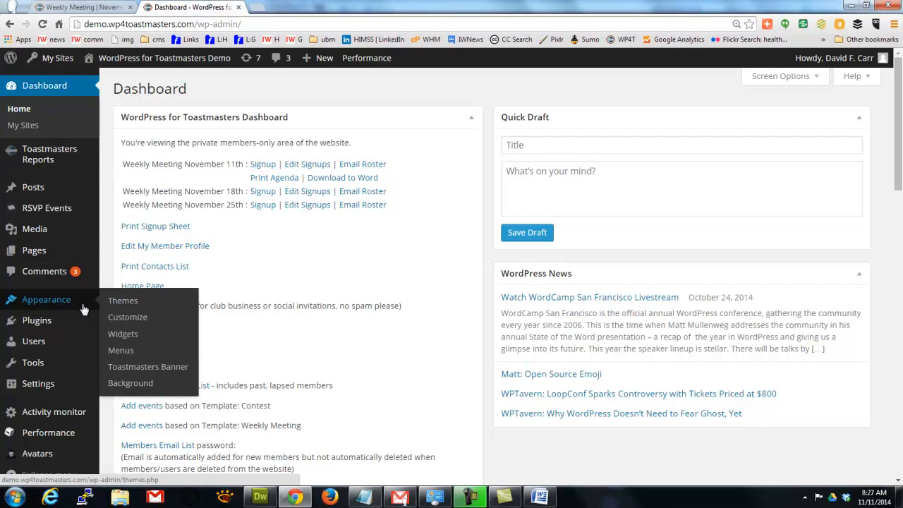
{"action": "left_click", "coordinate": [122, 302]}
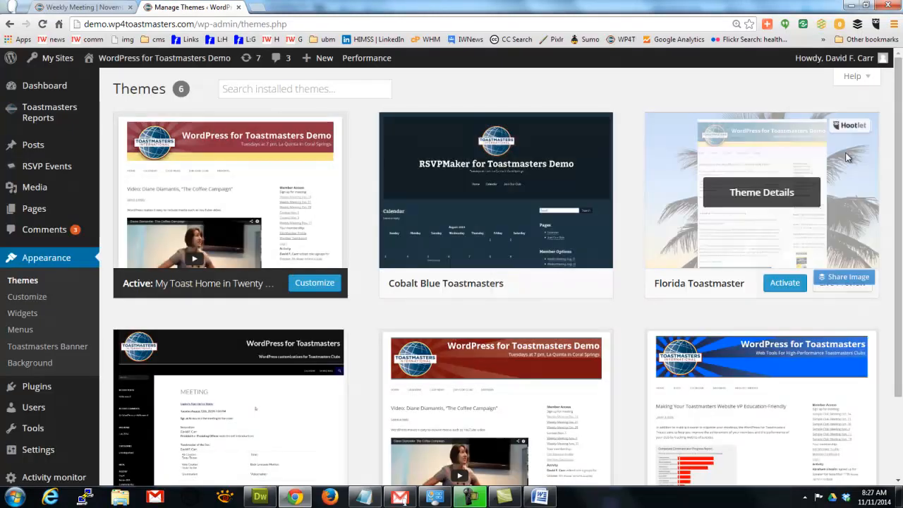
{"action": "left_click_drag", "start_coordinate": [900, 130], "coordinate": [901, 227]}
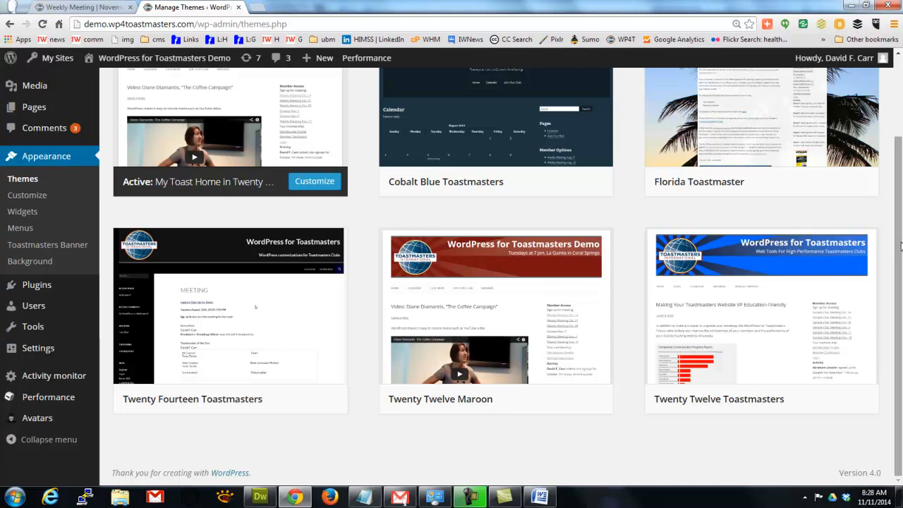
{"action": "left_click_drag", "start_coordinate": [900, 245], "coordinate": [898, 149]}
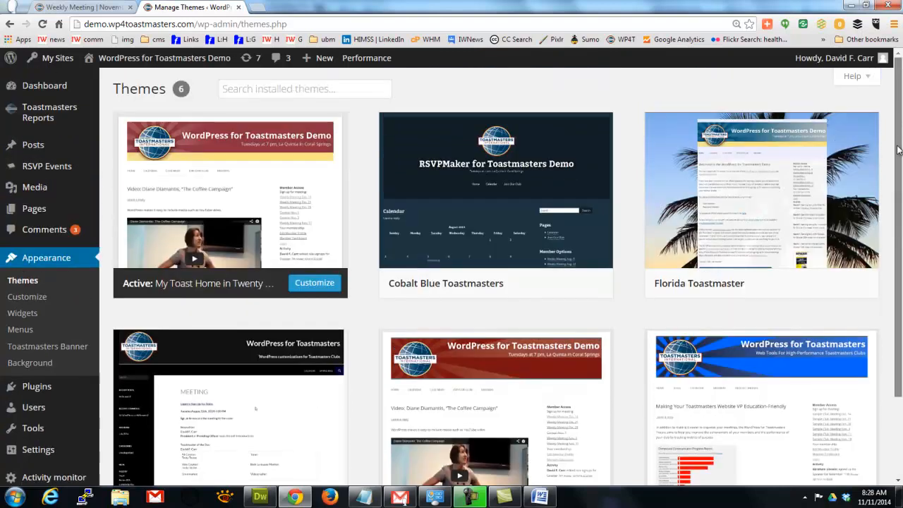
{"action": "left_click_drag", "start_coordinate": [897, 149], "coordinate": [892, 200]}
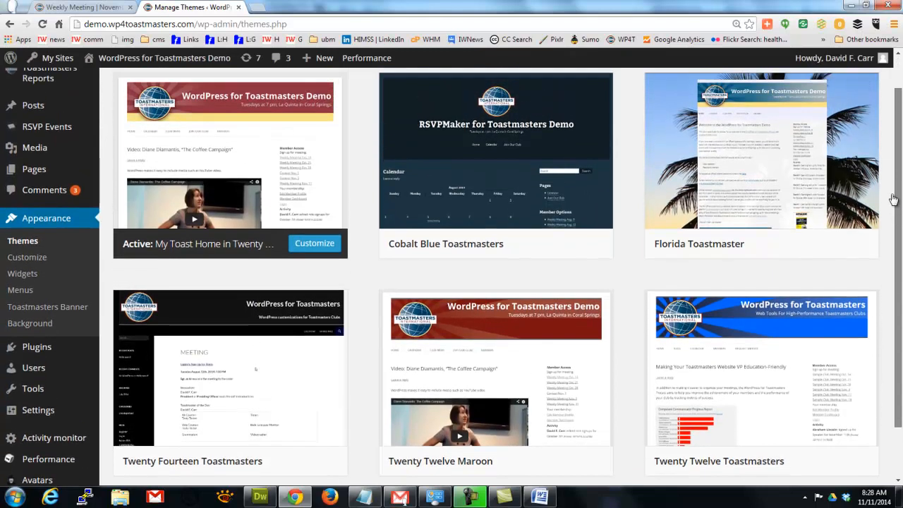
{"action": "left_click", "coordinate": [768, 182]}
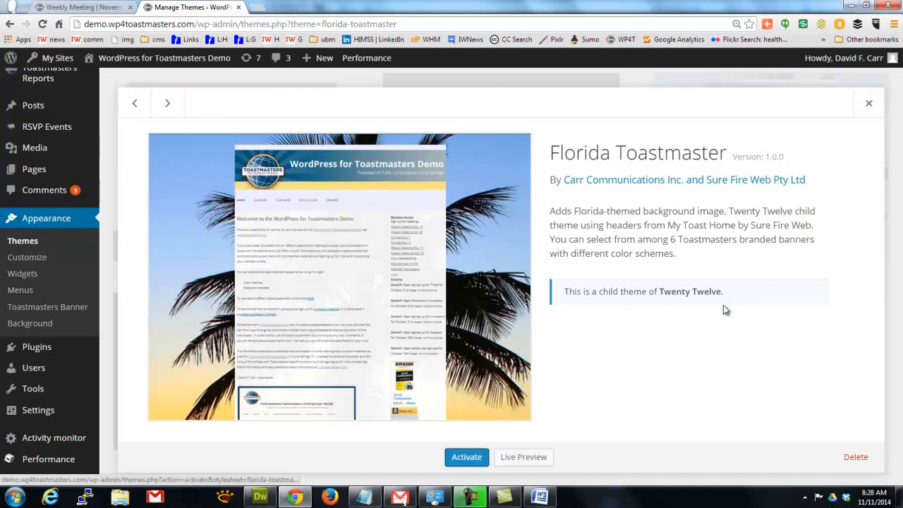
{"action": "left_click", "coordinate": [469, 457]}
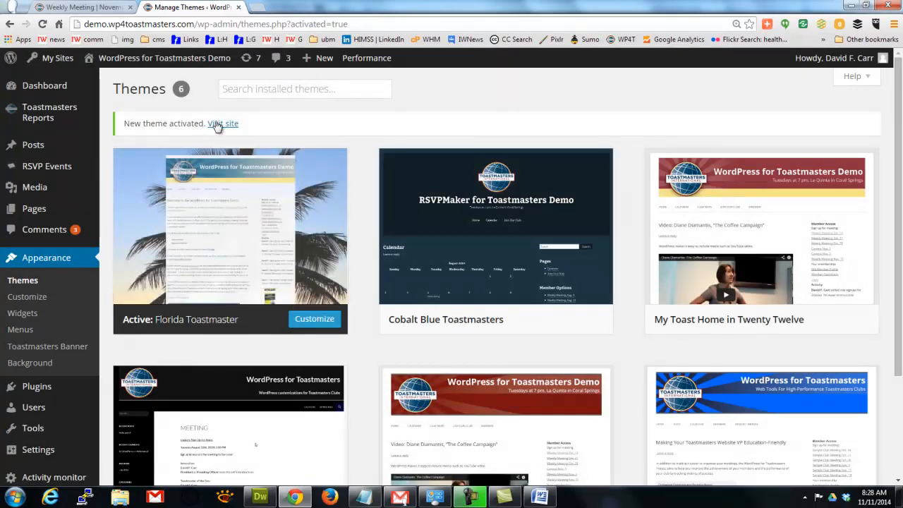
Visit the site's home page and look over its appearance with the newly activated theme.
{"action": "left_click", "coordinate": [215, 124]}
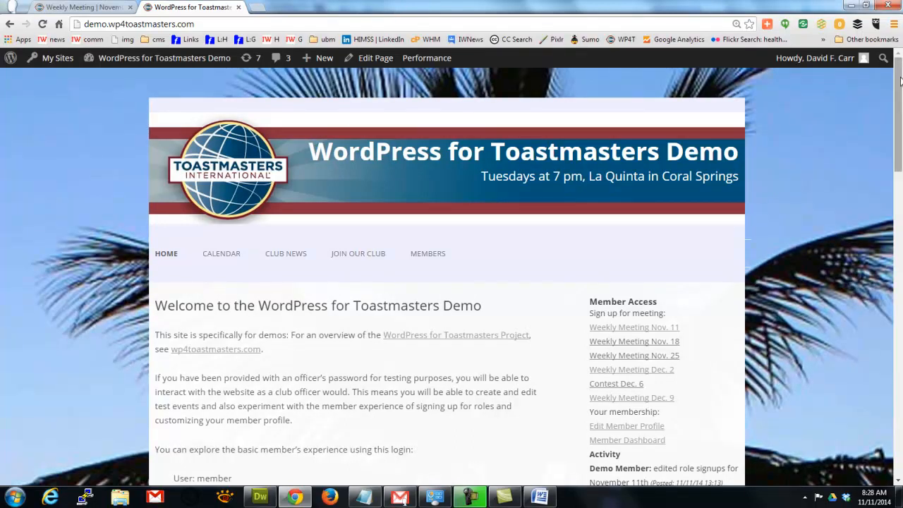
{"action": "scroll", "coordinate": [899, 157], "scroll_direction": "down", "scroll_amount": 4}
{"action": "scroll", "coordinate": [900, 54], "scroll_direction": "up", "scroll_amount": 4}
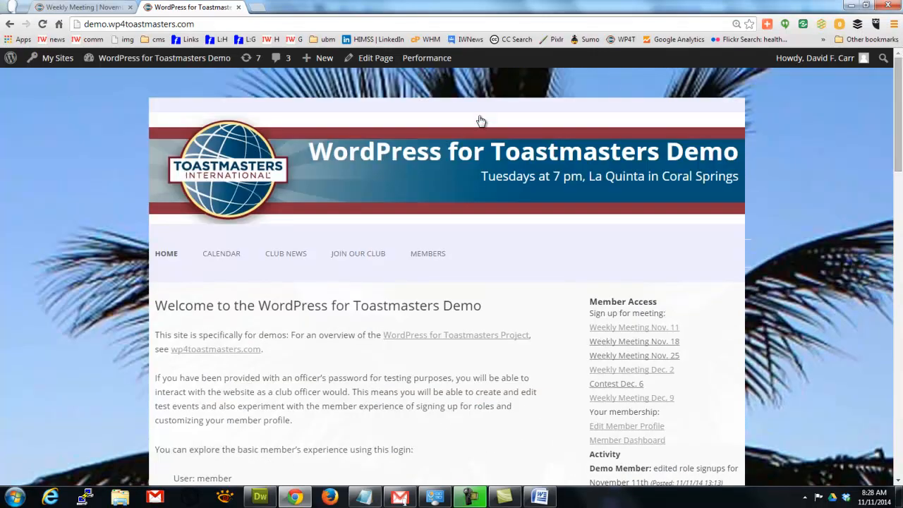
Change the Toastmasters banner to the blue-to-grey design with the yellow stripe, save the change, and view it on the site.
{"action": "mouse_move", "coordinate": [171, 62]}
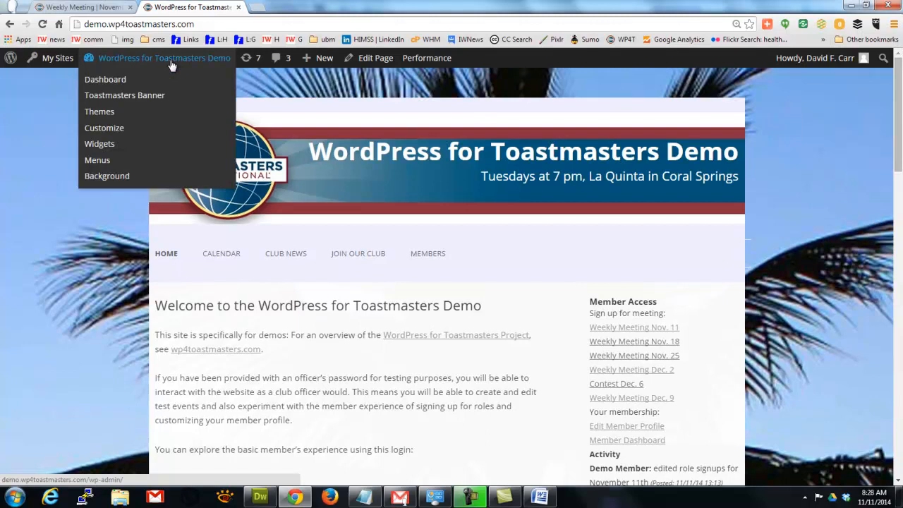
{"action": "left_click", "coordinate": [135, 97]}
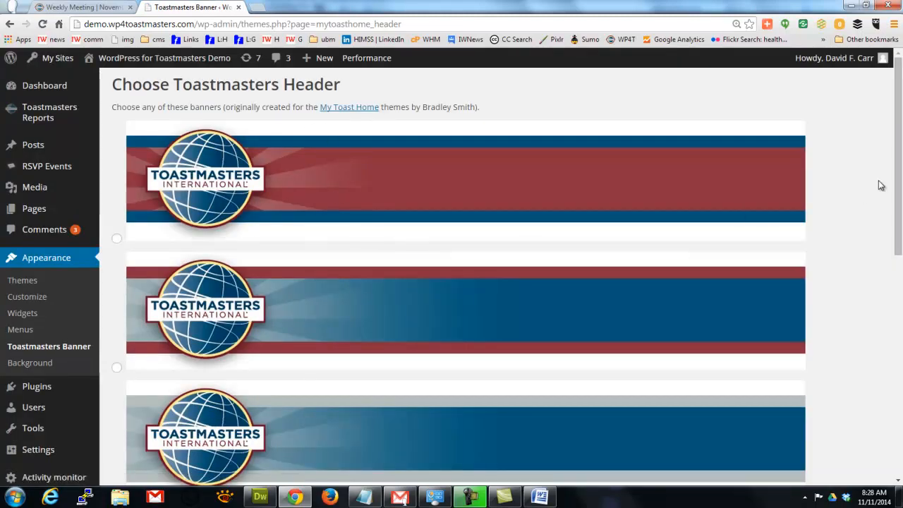
{"action": "left_click_drag", "start_coordinate": [898, 150], "coordinate": [901, 275]}
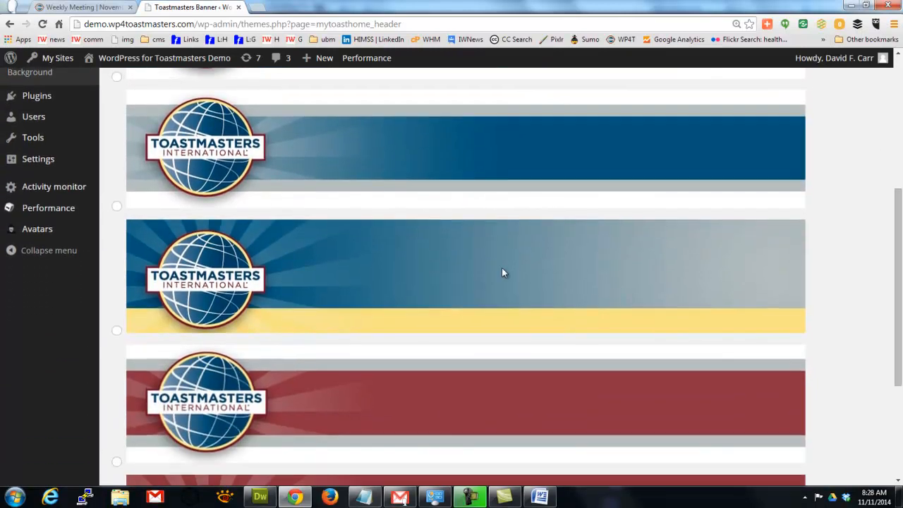
{"action": "left_click", "coordinate": [117, 205]}
{"action": "left_click", "coordinate": [117, 330]}
{"action": "left_click_drag", "start_coordinate": [899, 257], "coordinate": [890, 392]}
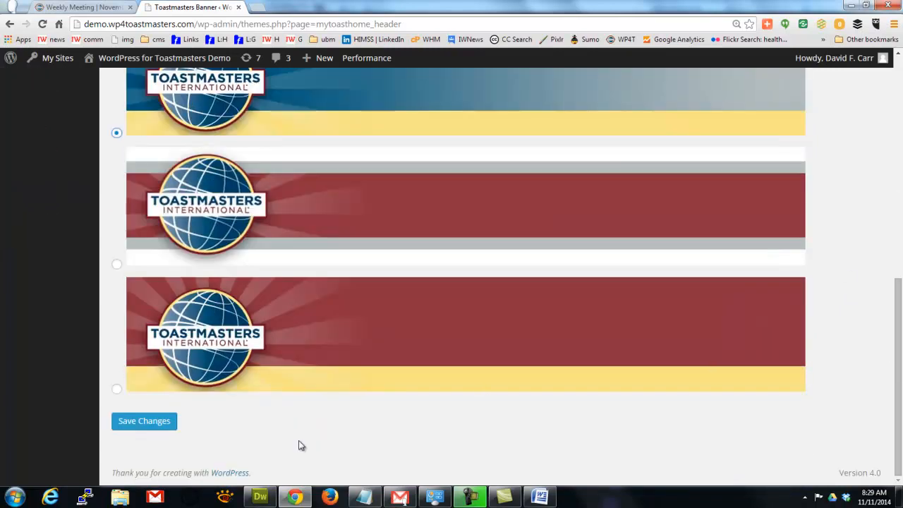
{"action": "left_click", "coordinate": [148, 425]}
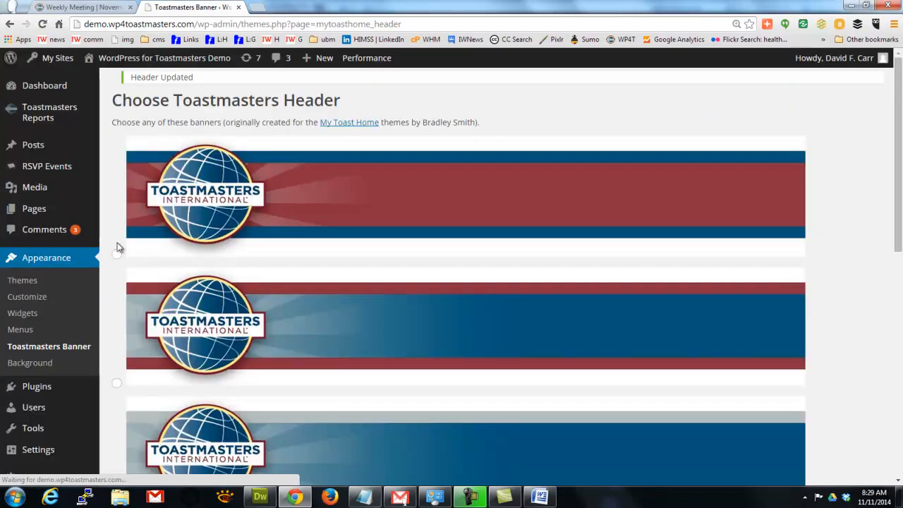
{"action": "mouse_move", "coordinate": [124, 62]}
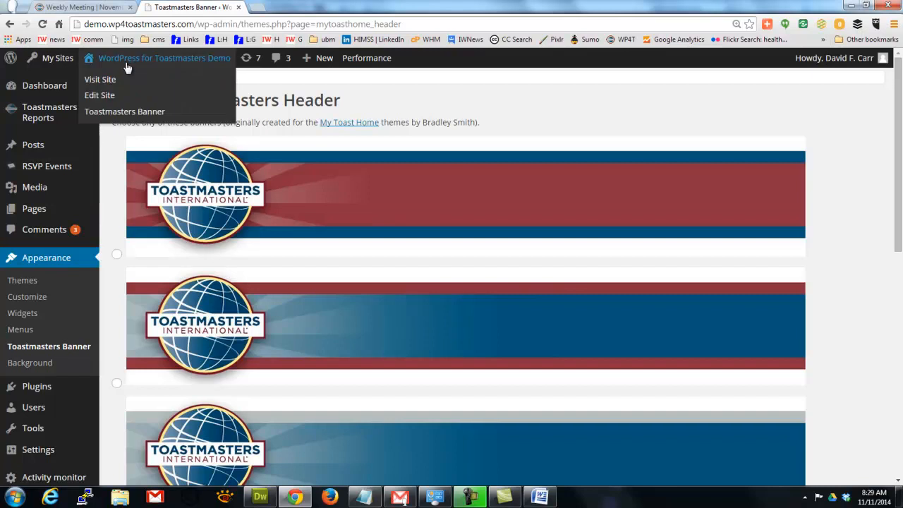
{"action": "left_click", "coordinate": [110, 82]}
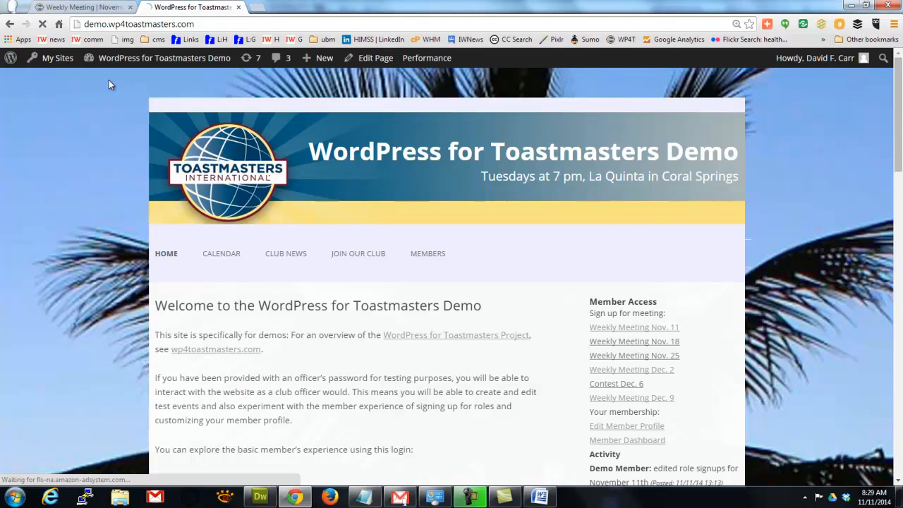
Return to the installed themes and activate the My Toast Home in Twenty Twelve theme.
{"action": "mouse_move", "coordinate": [113, 65]}
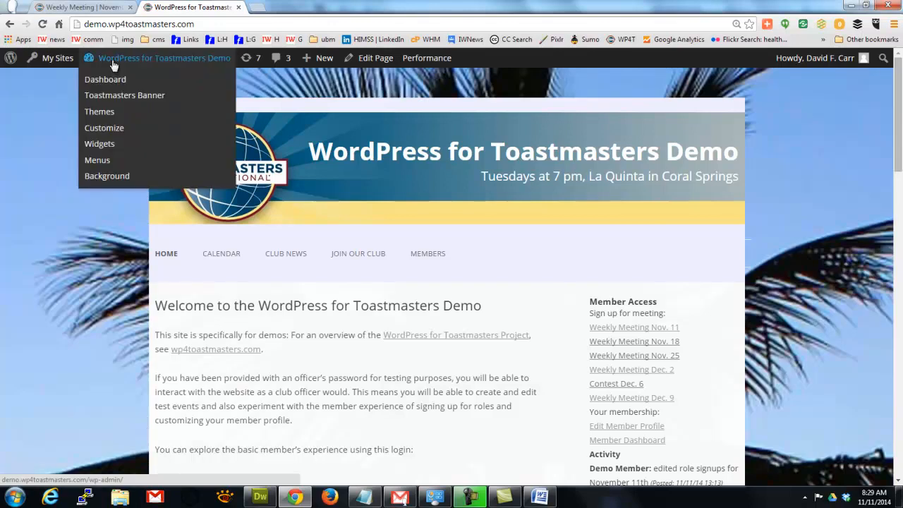
{"action": "left_click", "coordinate": [100, 114]}
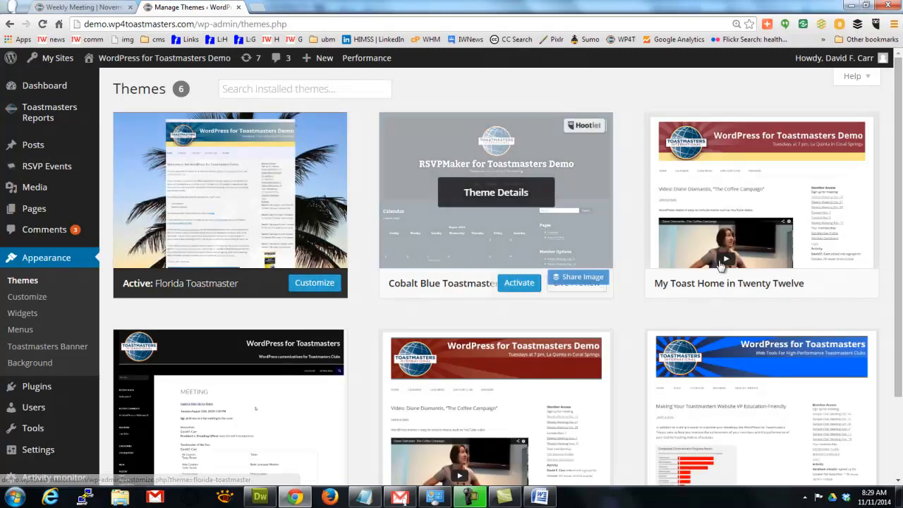
{"action": "mouse_move", "coordinate": [821, 284]}
{"action": "left_click", "coordinate": [792, 285]}
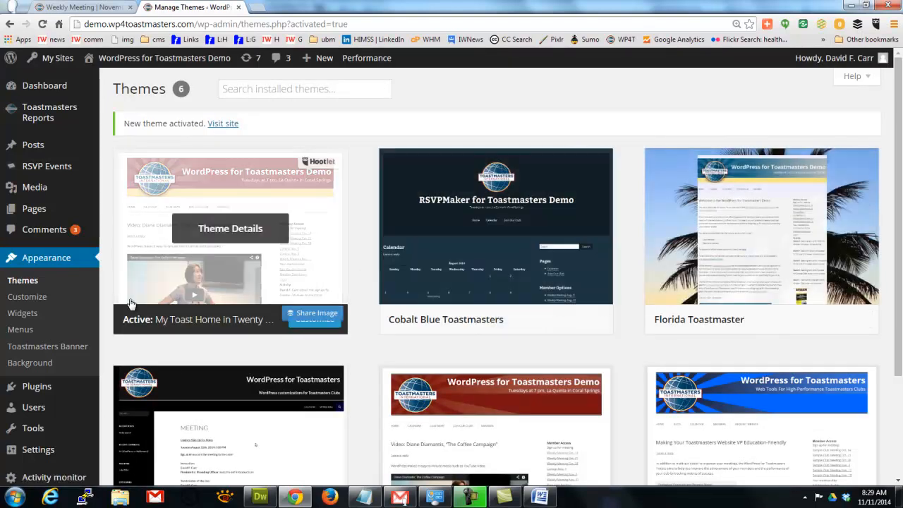
Customize the active theme's background color, setting it to the orange-red #d8351c, and publish the change.
{"action": "left_click", "coordinate": [33, 297]}
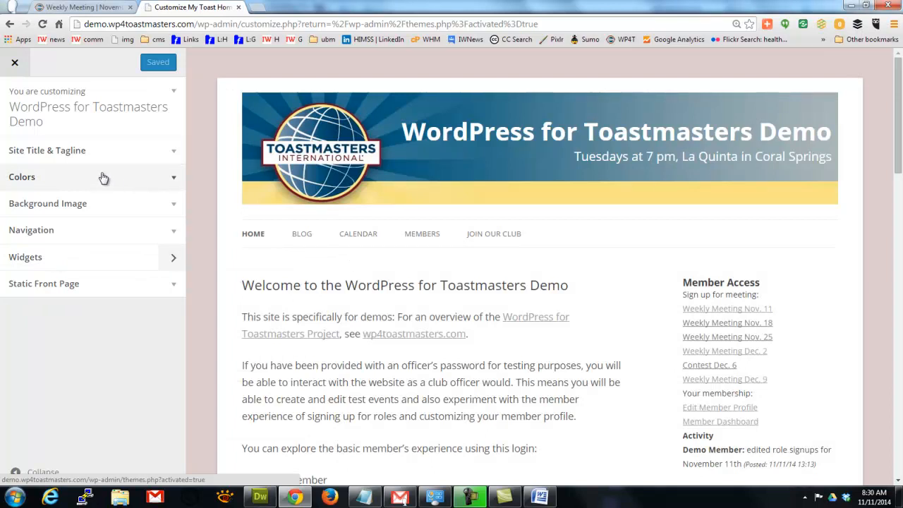
{"action": "left_click", "coordinate": [172, 181]}
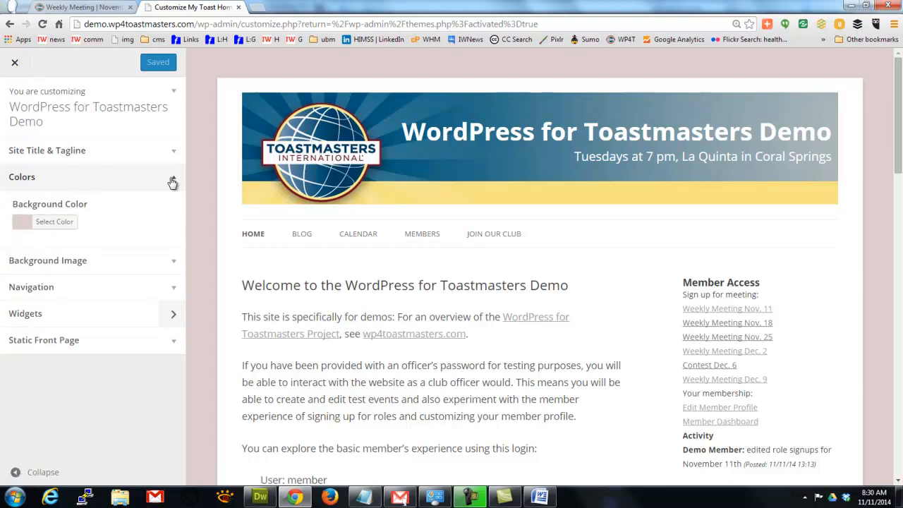
{"action": "left_click", "coordinate": [51, 226]}
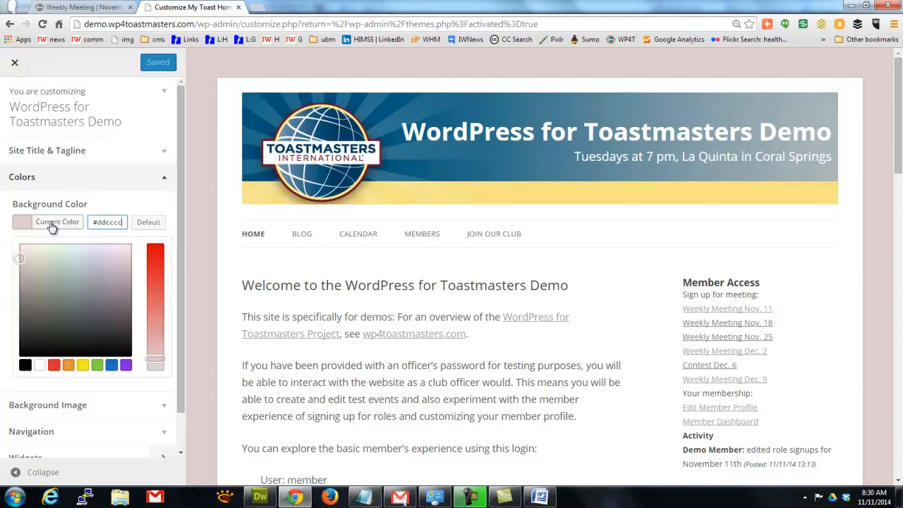
{"action": "left_click", "coordinate": [24, 367]}
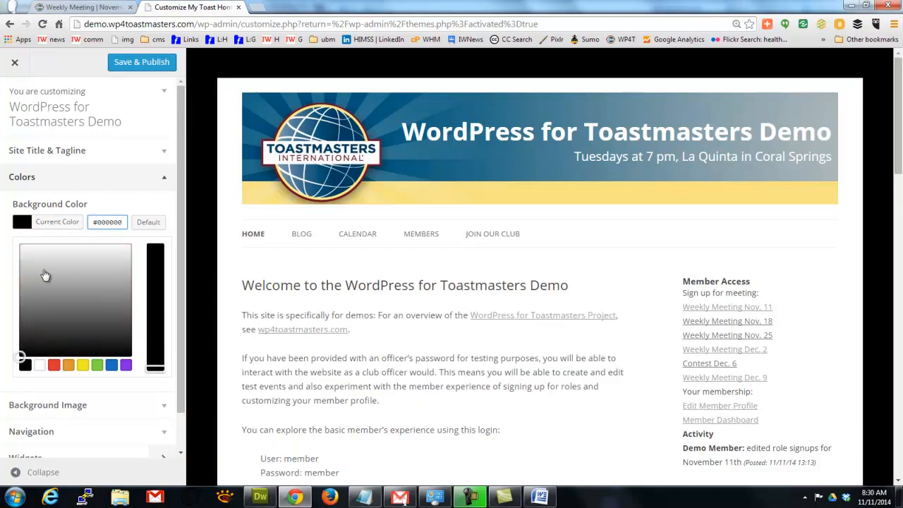
{"action": "left_click", "coordinate": [23, 257]}
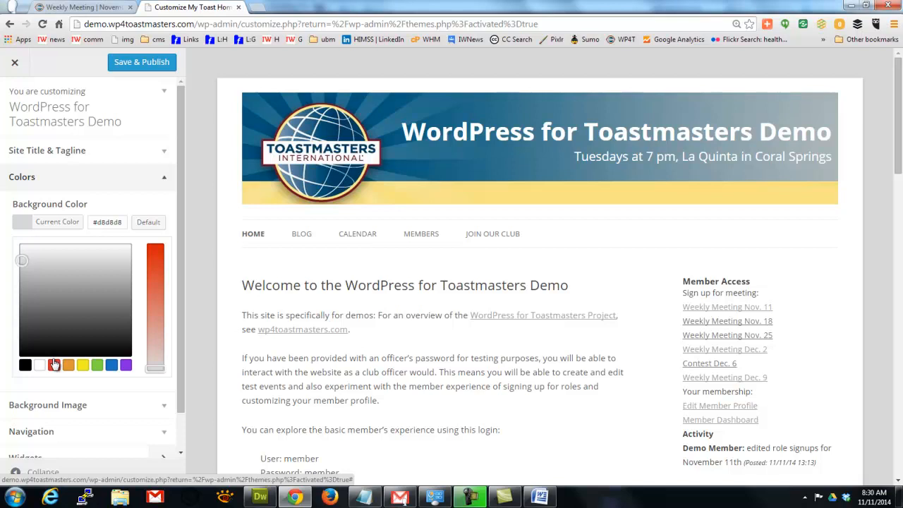
{"action": "left_click_drag", "start_coordinate": [157, 285], "coordinate": [157, 263]}
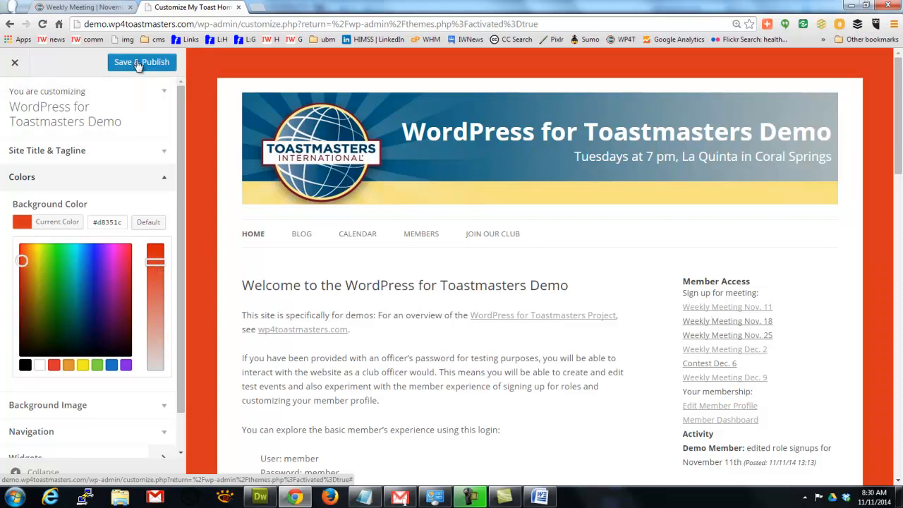
{"action": "left_click", "coordinate": [136, 96]}
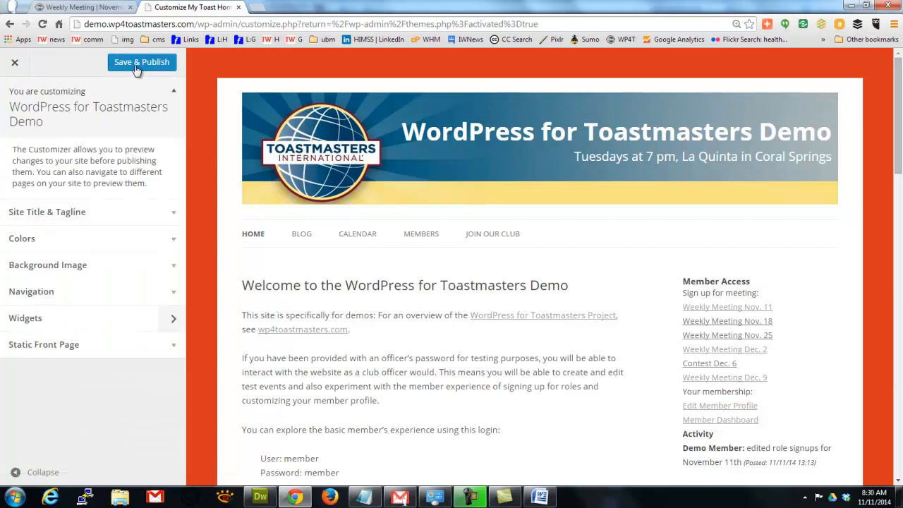
{"action": "left_click", "coordinate": [136, 69]}
Close the theme customizer and visit the site's home page to check the new background color.
{"action": "left_click", "coordinate": [15, 63]}
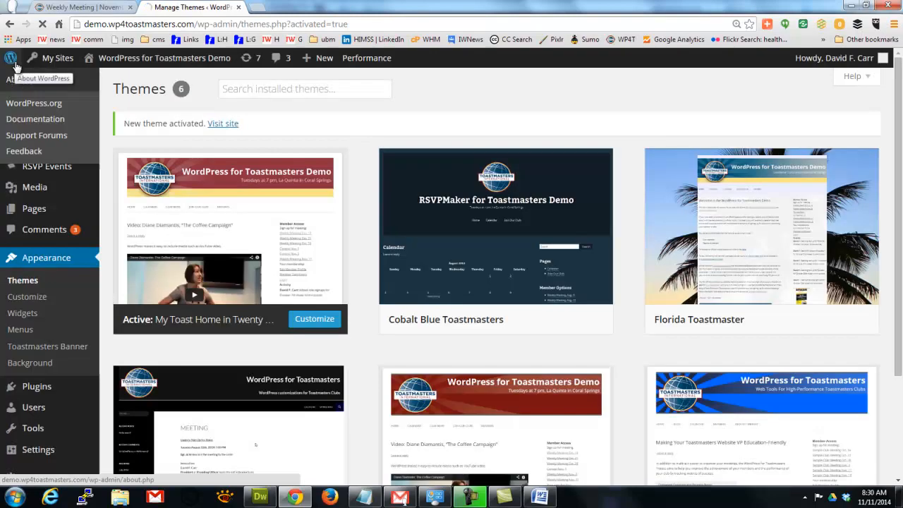
{"action": "mouse_move", "coordinate": [137, 61]}
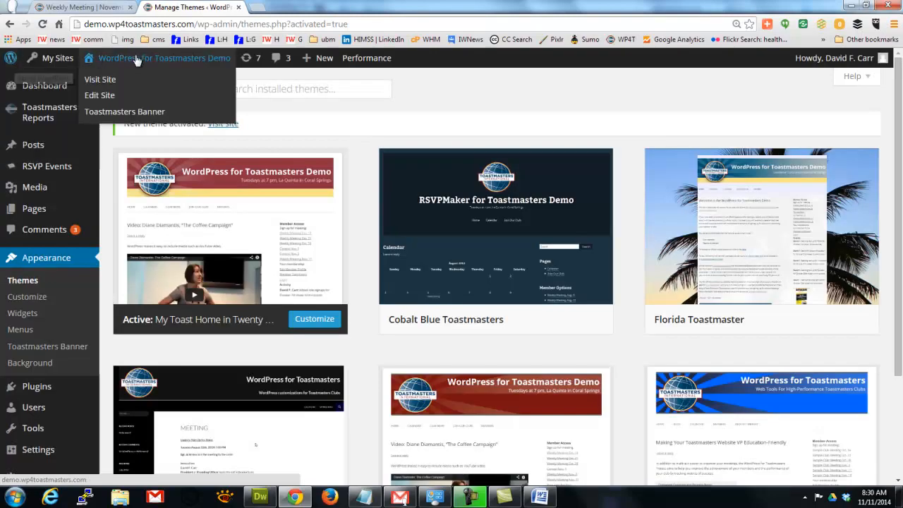
{"action": "left_click", "coordinate": [101, 81]}
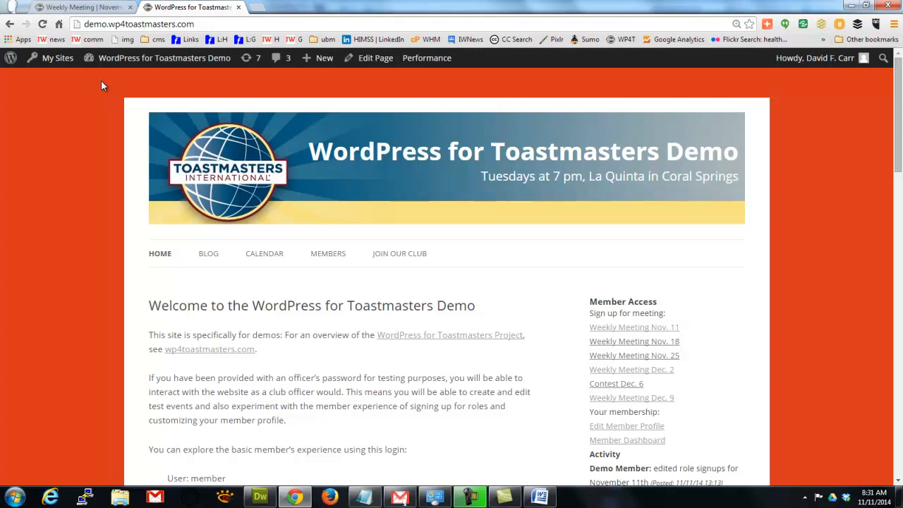
Open the welcome page for editing and view the link options for the word "password" in the second paragraph, without adding a link.
{"action": "left_click", "coordinate": [369, 62]}
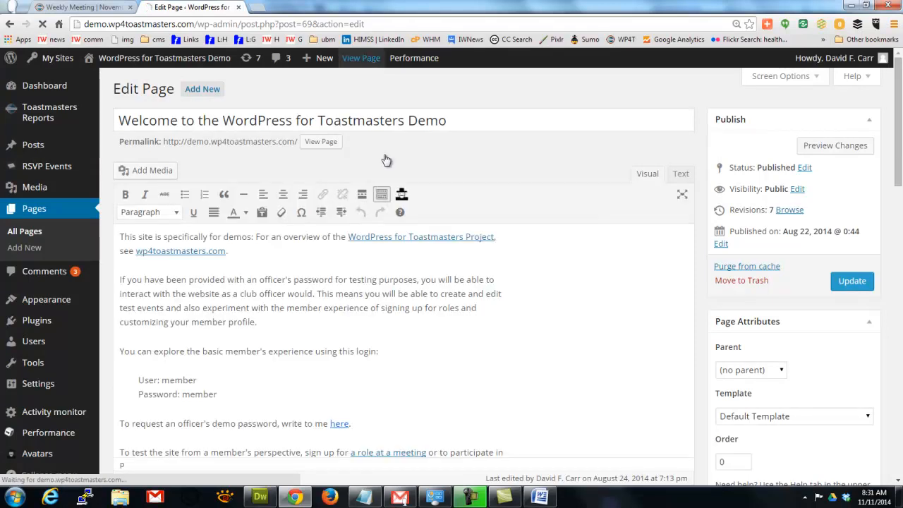
{"action": "left_click", "coordinate": [328, 262]}
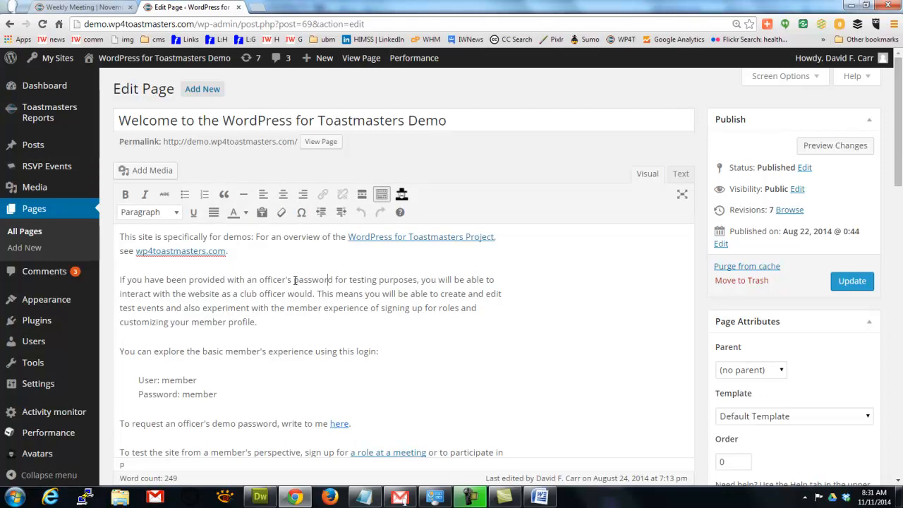
{"action": "left_click_drag", "start_coordinate": [295, 281], "coordinate": [334, 280]}
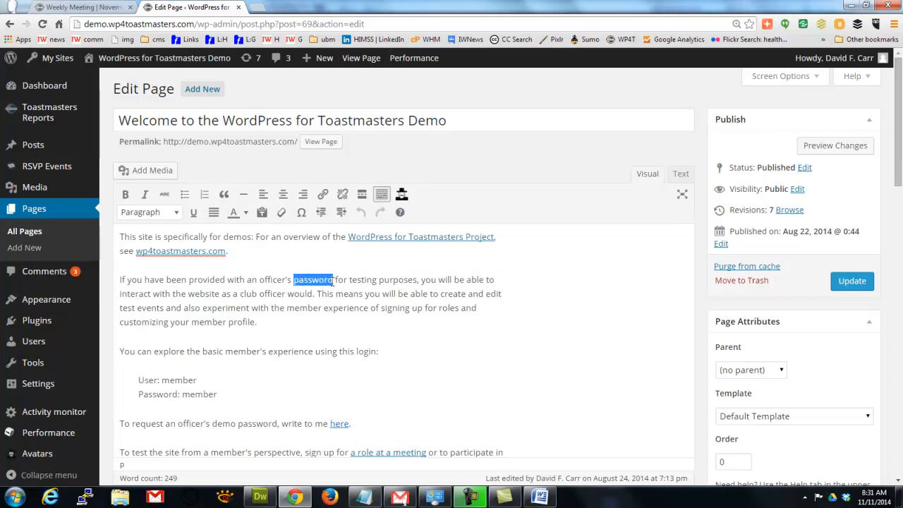
{"action": "left_click", "coordinate": [322, 199]}
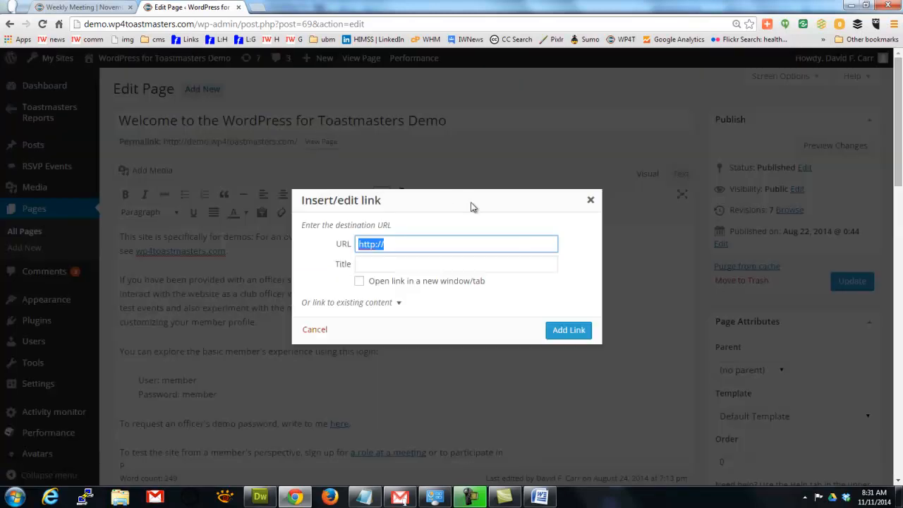
{"action": "left_click", "coordinate": [591, 202]}
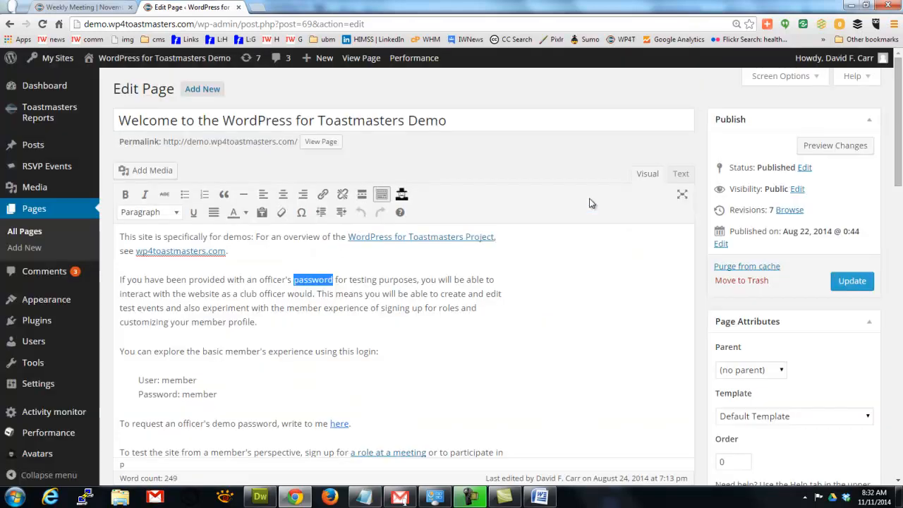
{"action": "left_click", "coordinate": [367, 268]}
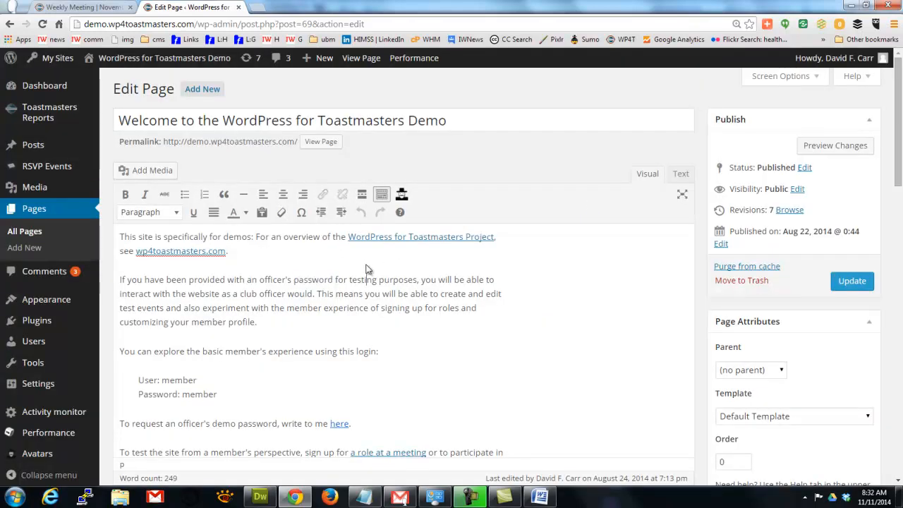
Add an empty paragraph after the opening paragraph that ends with the wp4toastmasters.com link.
{"action": "left_click_drag", "start_coordinate": [304, 279], "coordinate": [303, 257]}
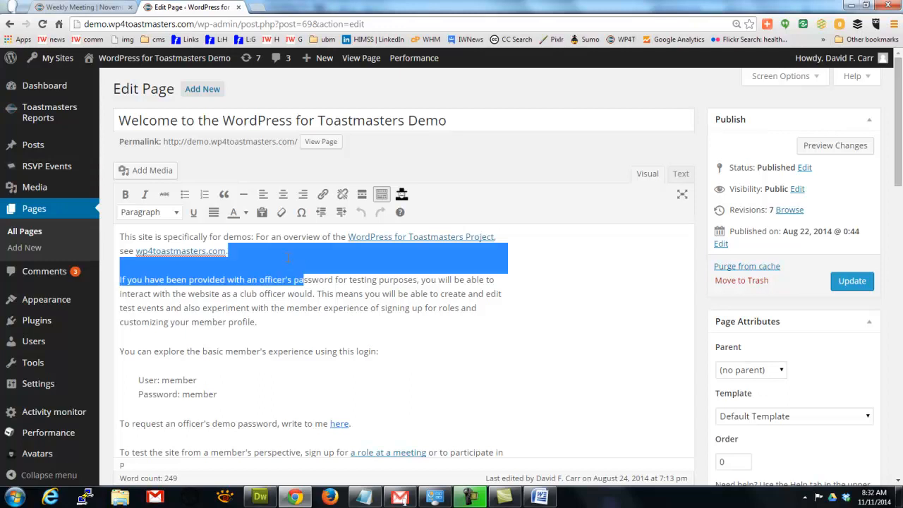
{"action": "left_click", "coordinate": [287, 258]}
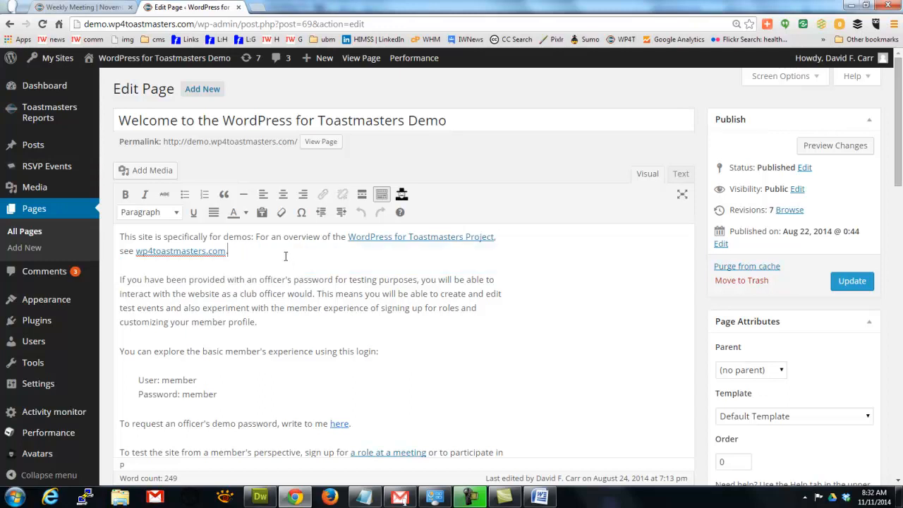
{"action": "key", "text": "Return"}
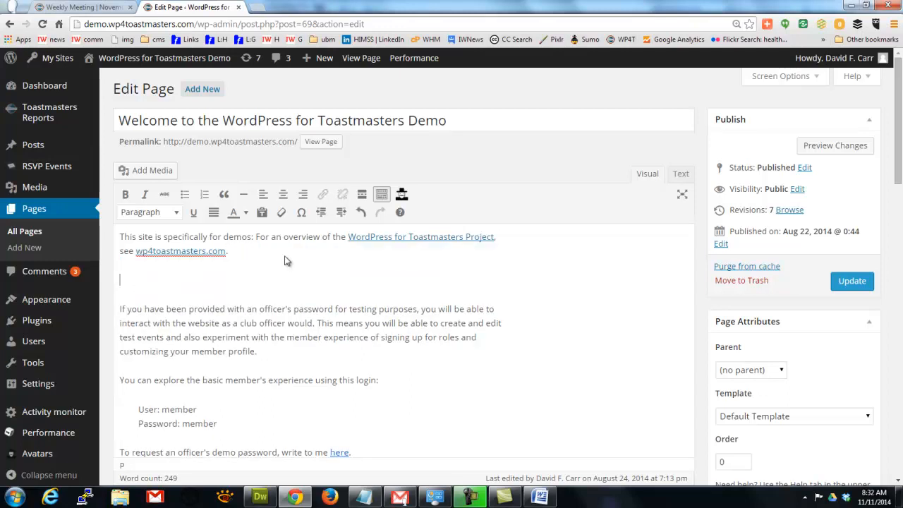
Upload RistCall.png from the Downloads folder to the media library and close the media window.
{"action": "left_click", "coordinate": [162, 173]}
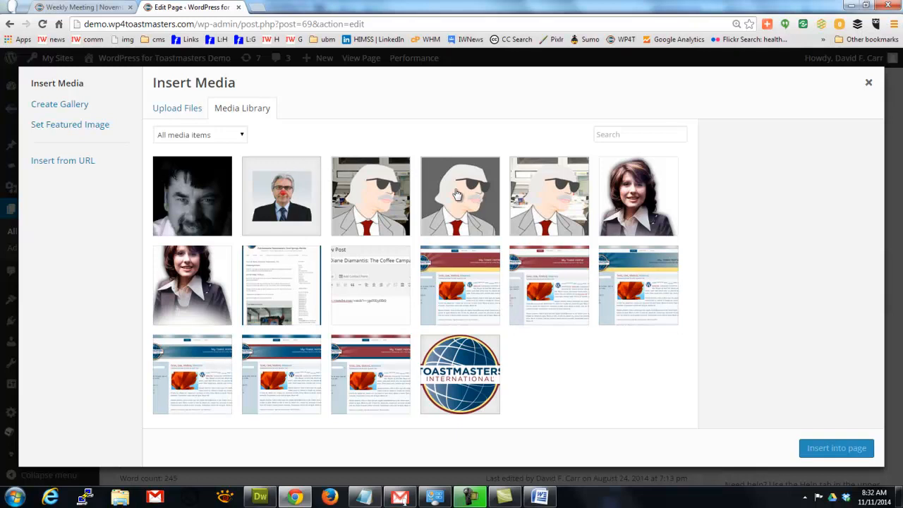
{"action": "left_click", "coordinate": [175, 112]}
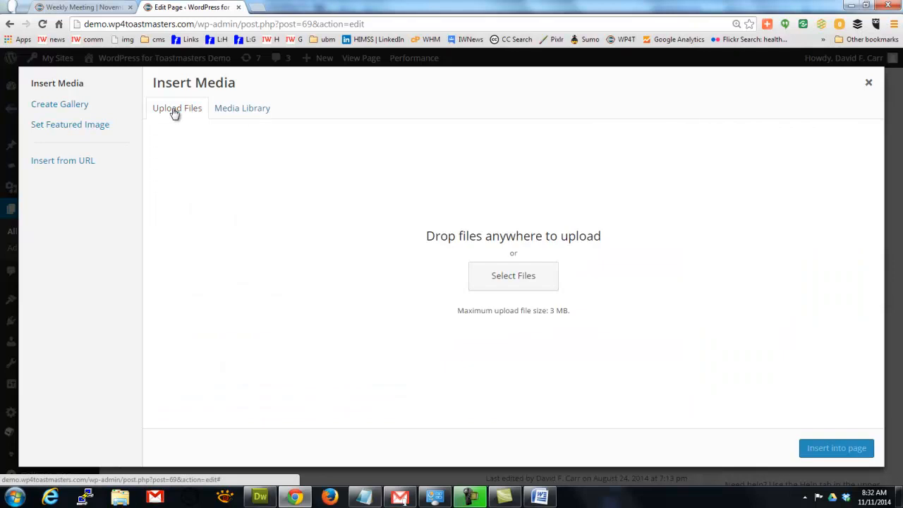
{"action": "left_click", "coordinate": [510, 278]}
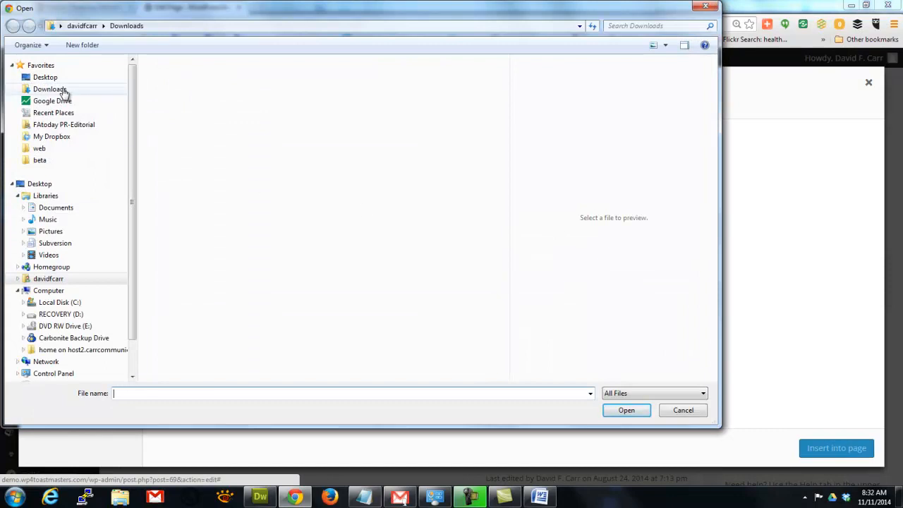
{"action": "left_click", "coordinate": [49, 89]}
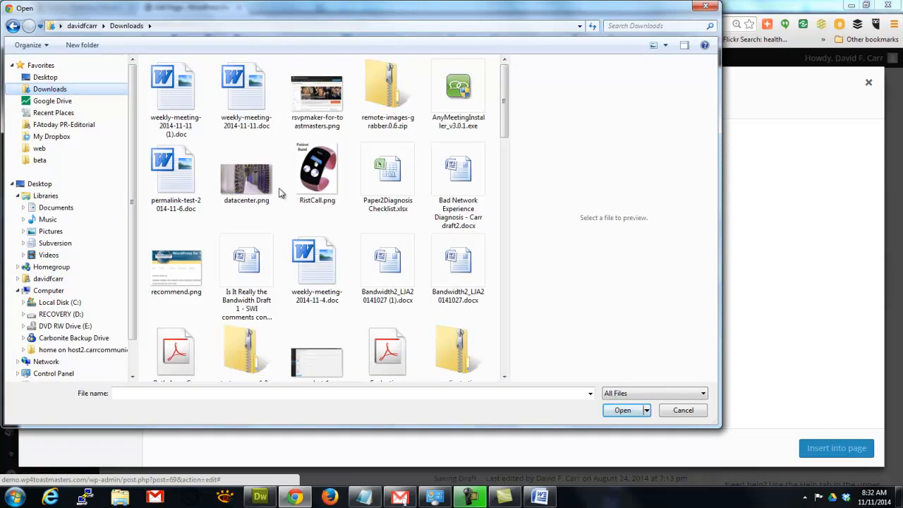
{"action": "double_click", "coordinate": [308, 182]}
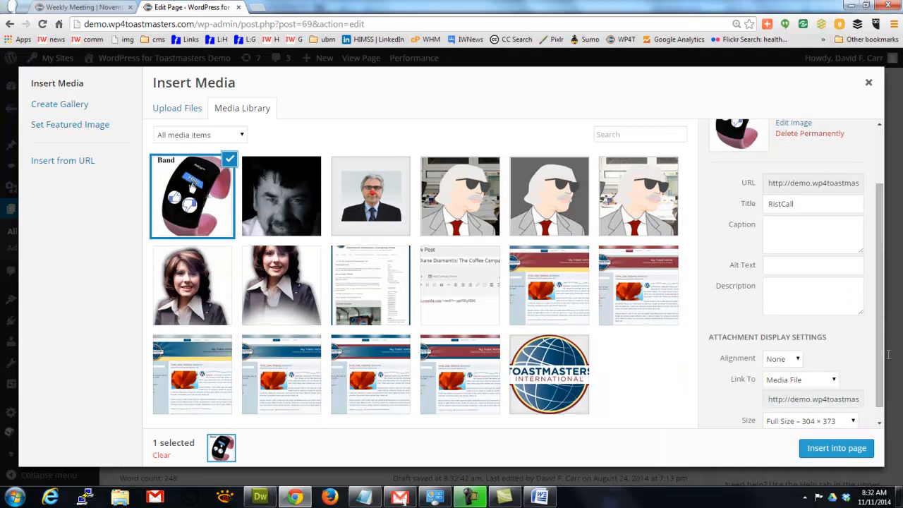
{"action": "left_click", "coordinate": [888, 356]}
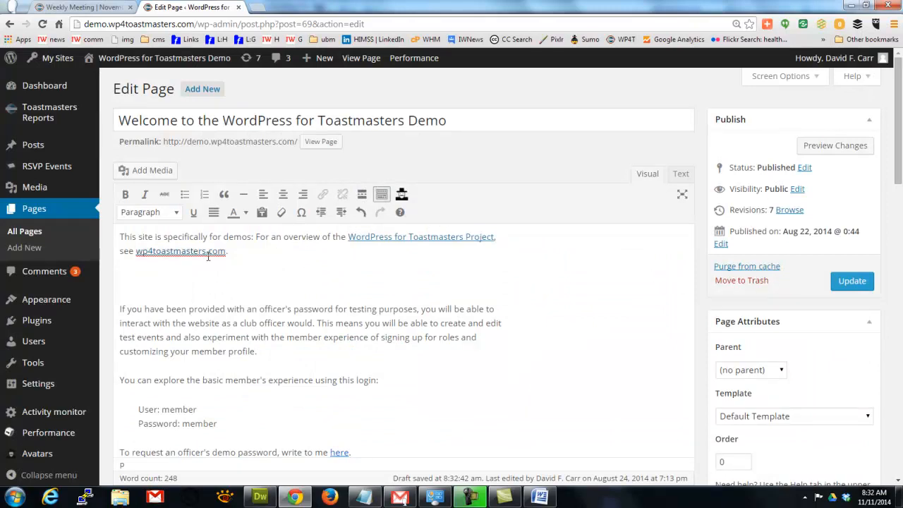
Insert the RistCall image from the media library at full size, 304 × 373, below the welcome page's opening paragraph.
{"action": "left_click", "coordinate": [151, 171]}
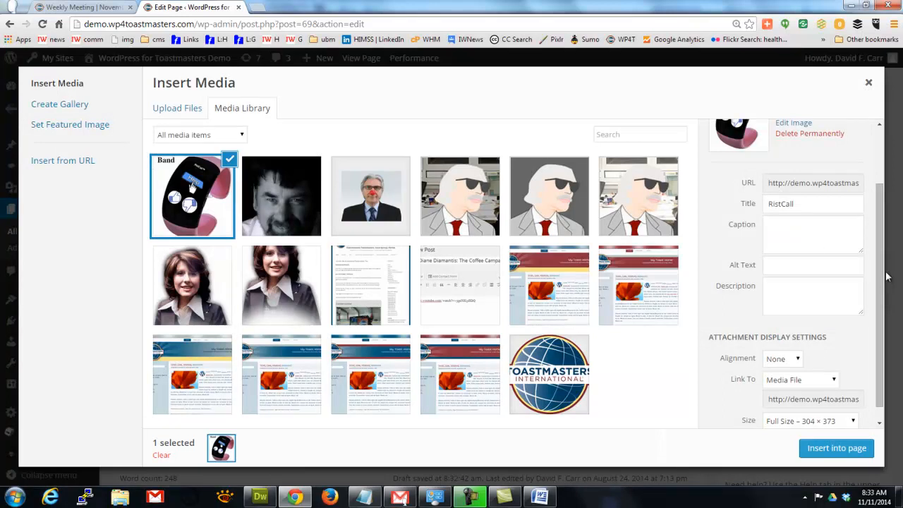
{"action": "left_click_drag", "start_coordinate": [883, 277], "coordinate": [880, 323]}
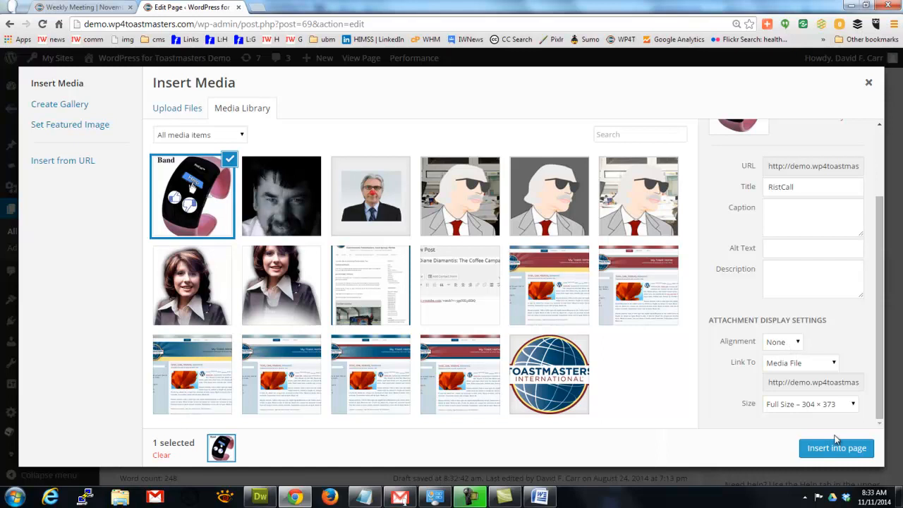
{"action": "left_click", "coordinate": [836, 449]}
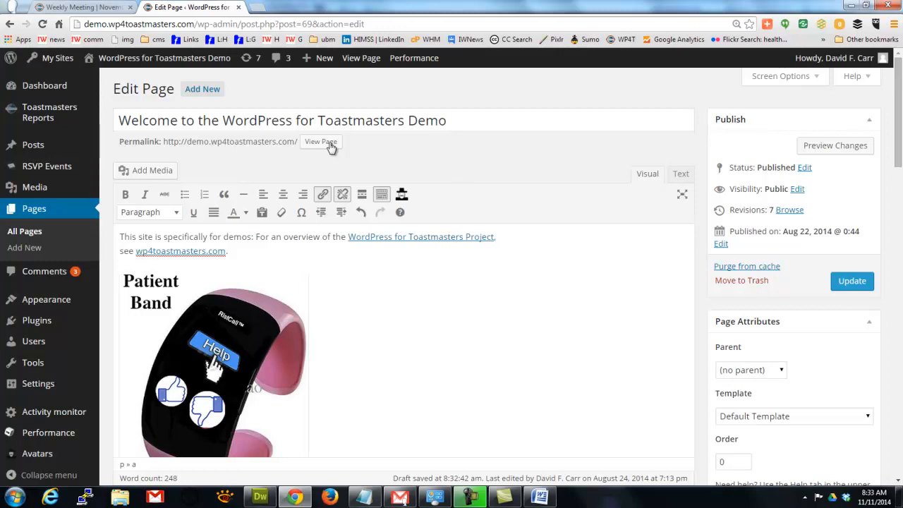
Leave the welcome page without saving its changes and open the "The Coffee Campaign" video post for editing.
{"action": "mouse_move", "coordinate": [171, 61]}
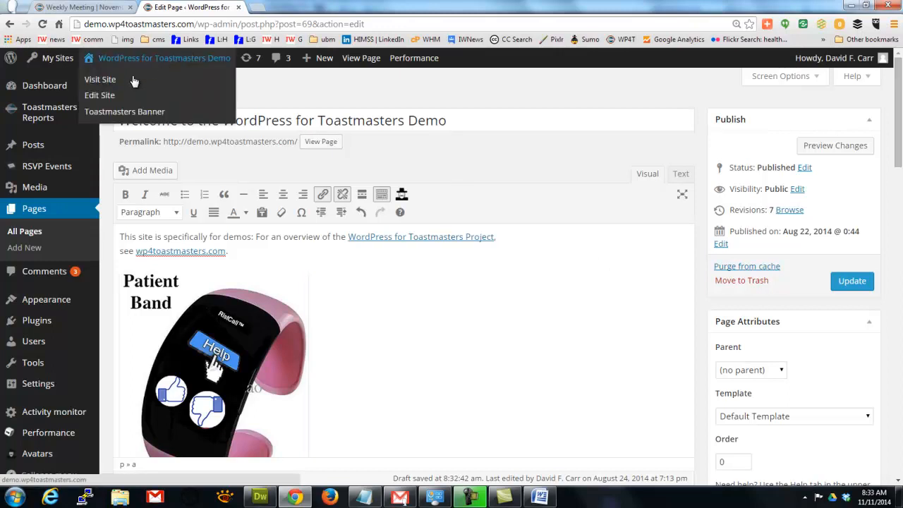
{"action": "mouse_move", "coordinate": [47, 152]}
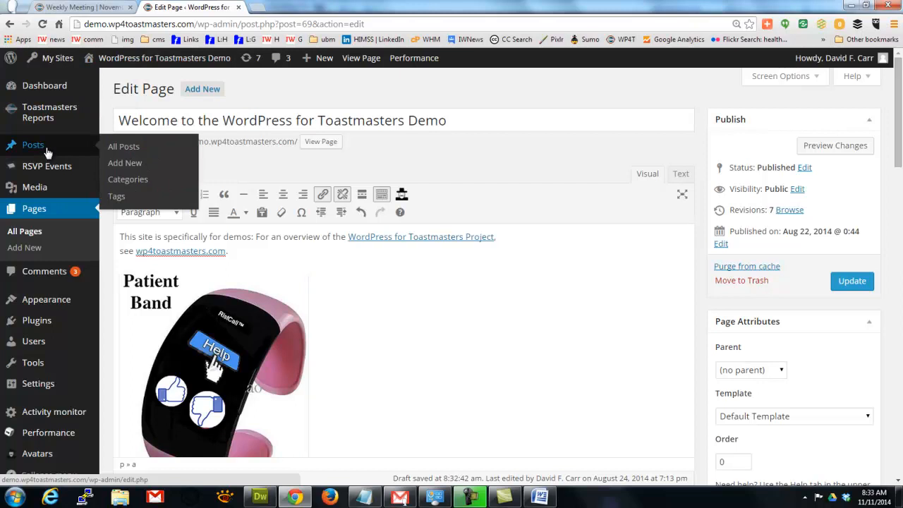
{"action": "left_click", "coordinate": [123, 149]}
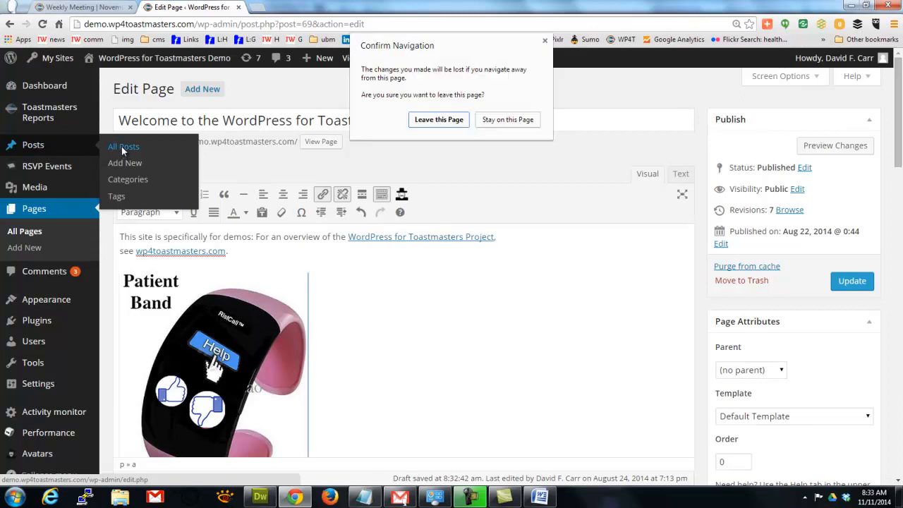
{"action": "left_click", "coordinate": [433, 119]}
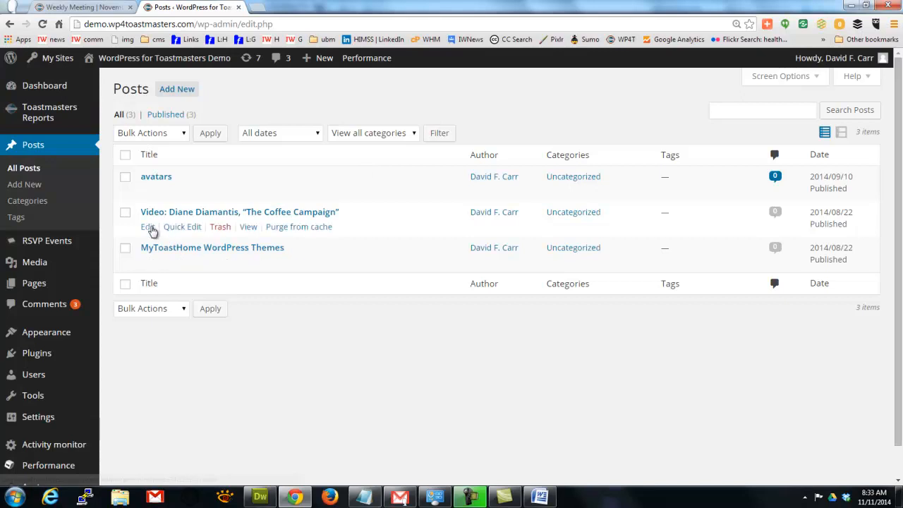
{"action": "left_click", "coordinate": [147, 228]}
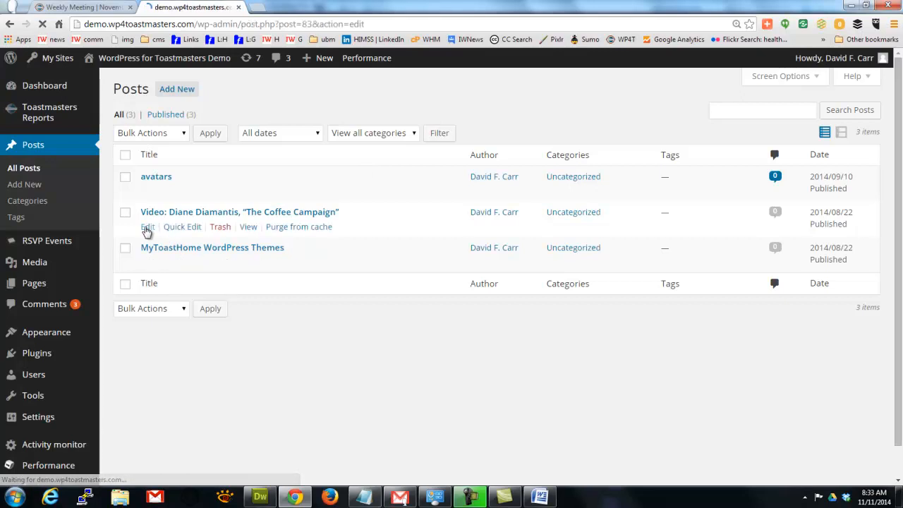